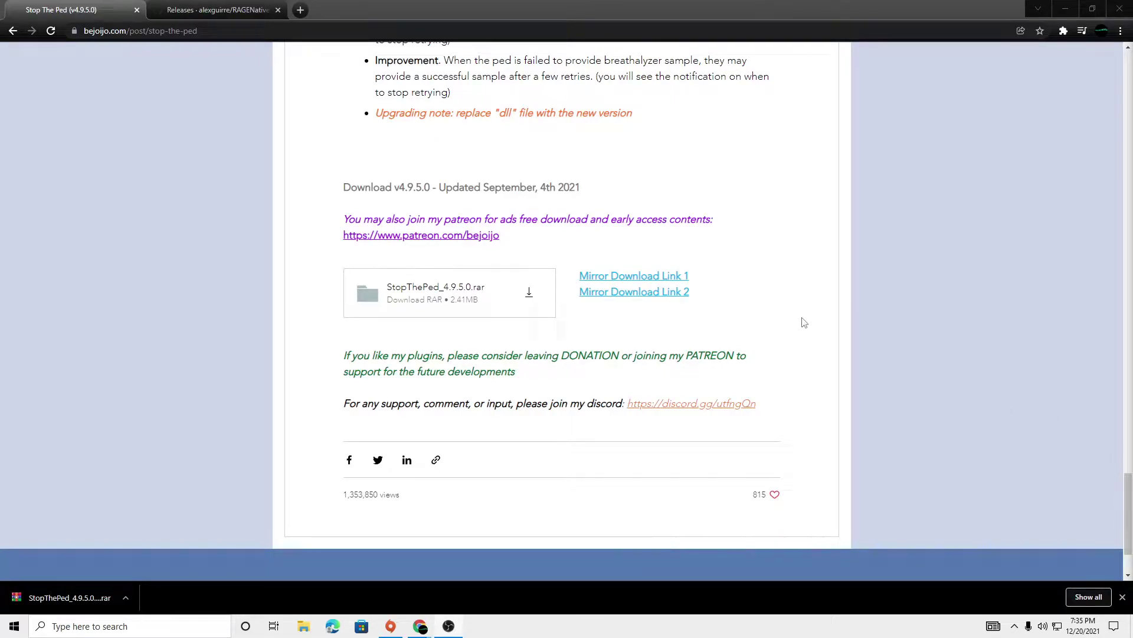
# Scroll to the Stop The Ped v4.9.5.0 download section and dismiss Chrome's download bar
pyautogui.scroll(5, 736, 337)
pyautogui.scroll(20, 736, 337)
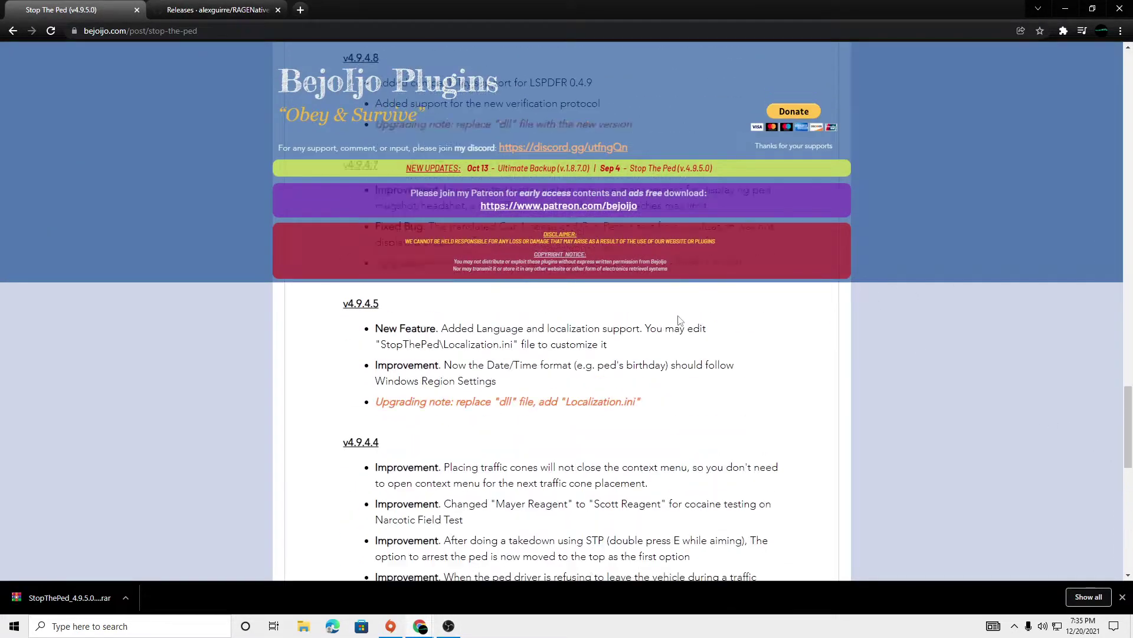
pyautogui.scroll(3, 692, 376)
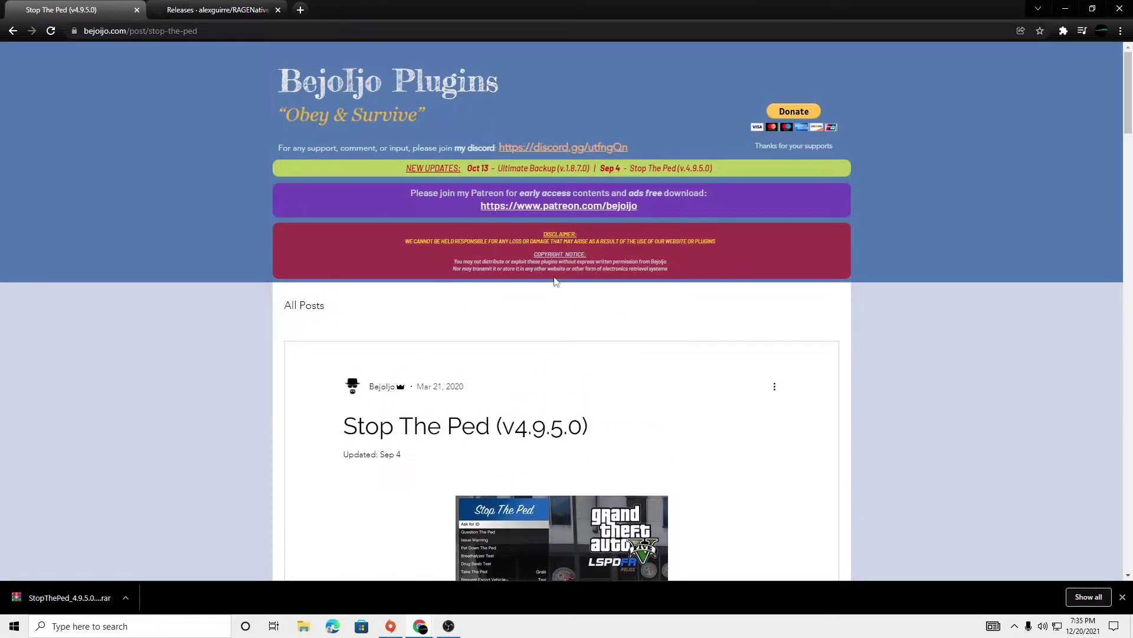
pyautogui.scroll(-10, 516, 393)
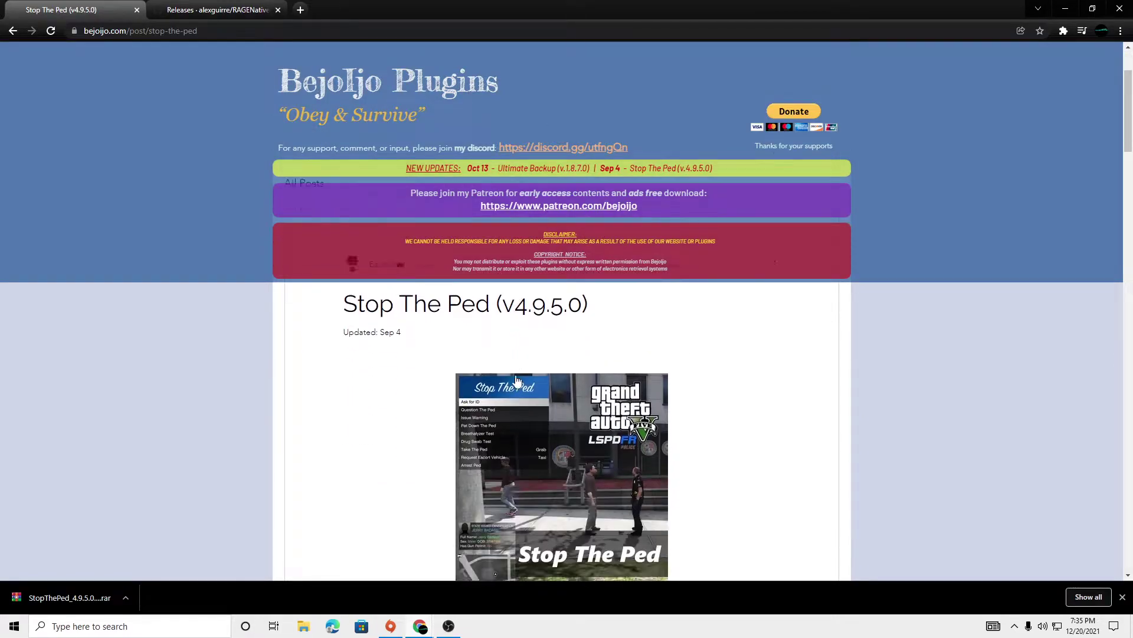
pyautogui.scroll(-15, 554, 368)
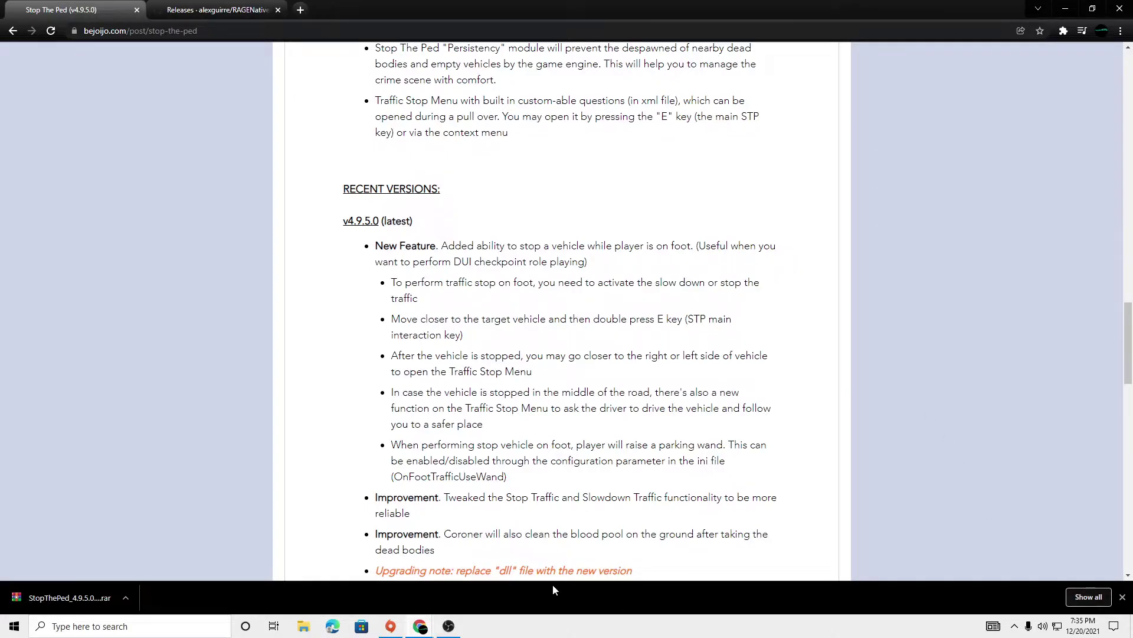
pyautogui.scroll(-20, 572, 493)
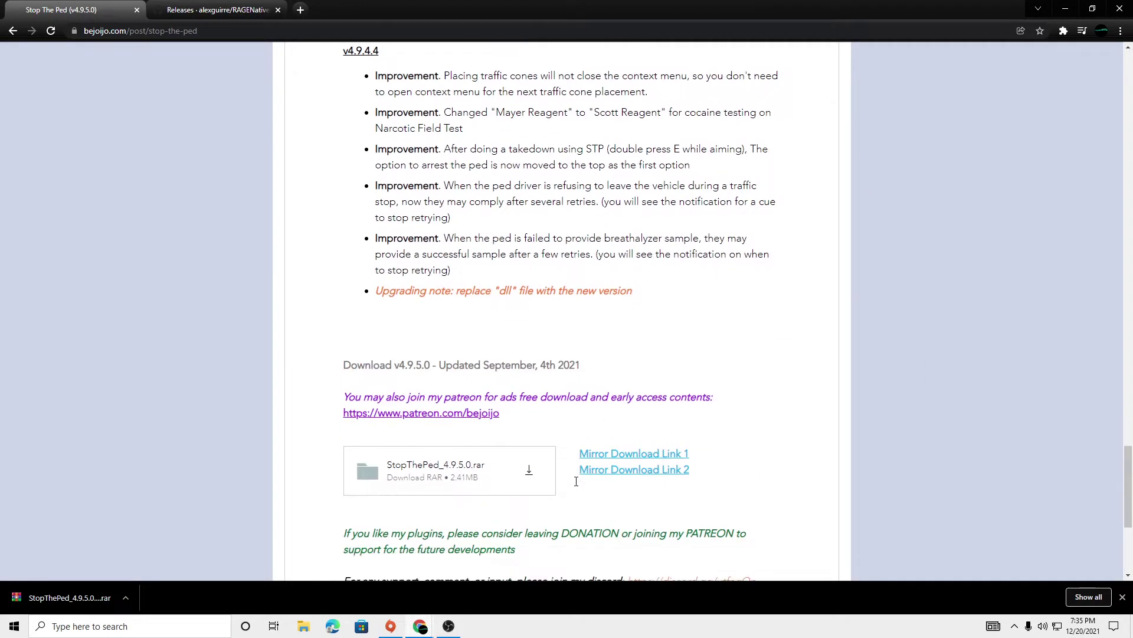
pyautogui.click(1123, 597)
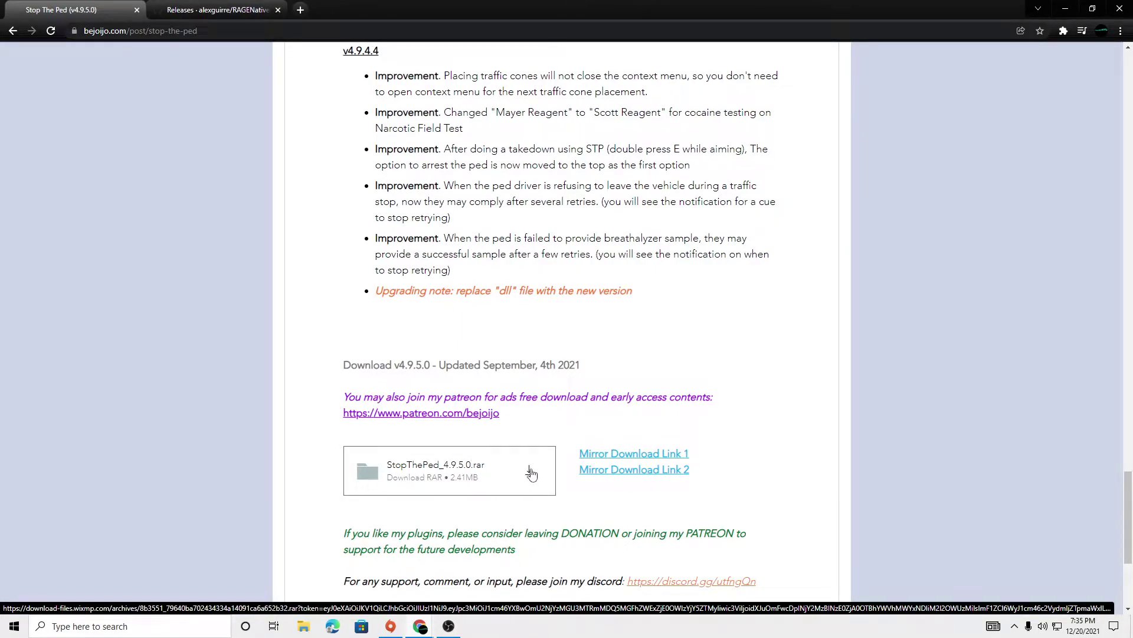
# Switch to the RAGENativeUI 1.8.2 GitHub release tab, then minimize Chrome
pyautogui.click(201, 12)
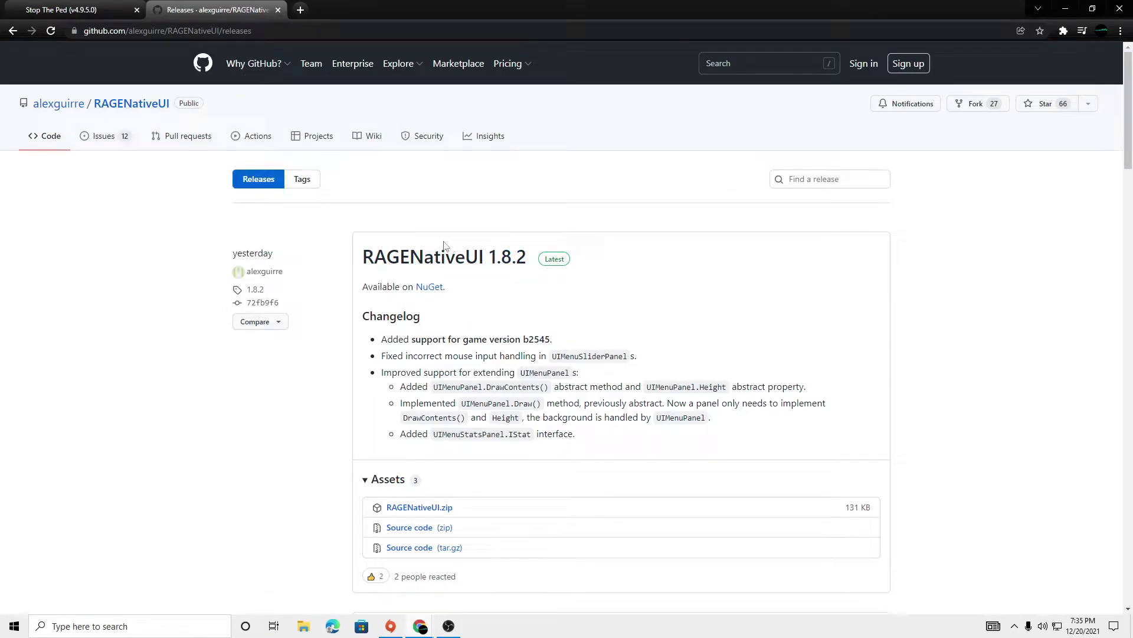
pyautogui.click(1069, 8)
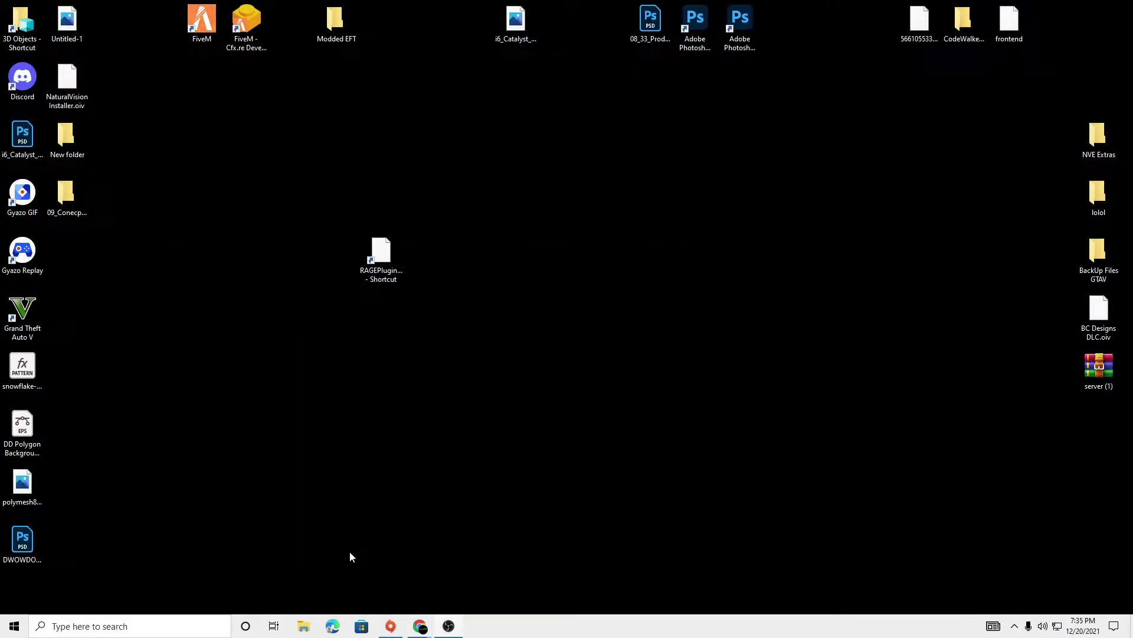
# Open the Grand Theft Auto V folder and a second Explorer window showing Downloads beside it
pyautogui.click(306, 625)
pyautogui.click(151, 264)
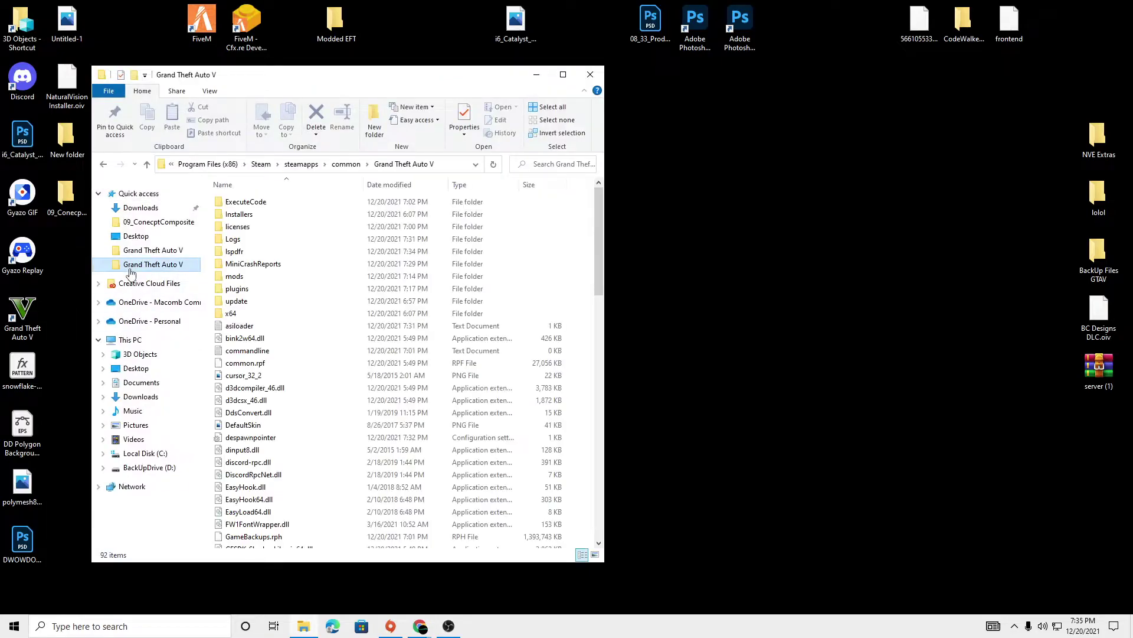
pyautogui.moveTo(460, 75); pyautogui.dragTo(418, 59)
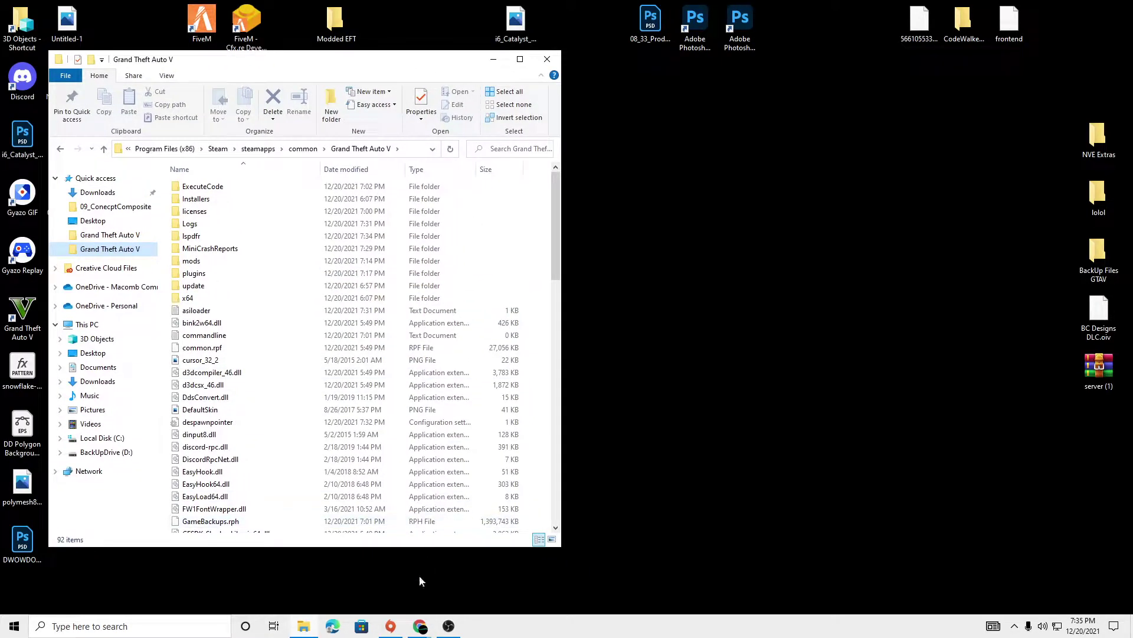
pyautogui.middleClick(304, 626)
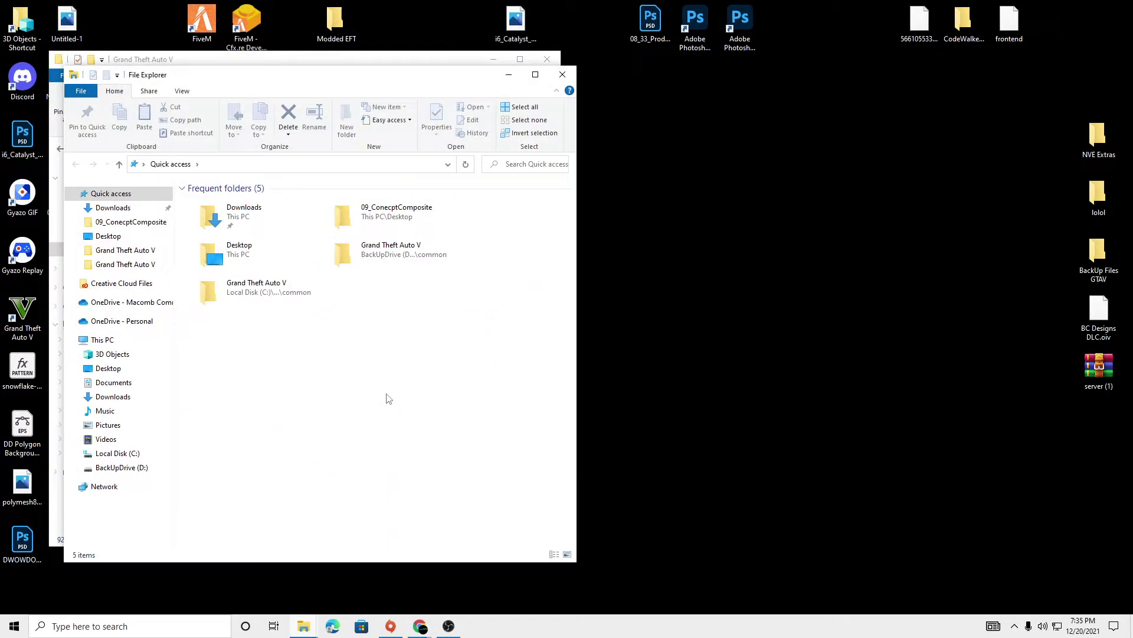
pyautogui.moveTo(252, 94); pyautogui.dragTo(704, 85)
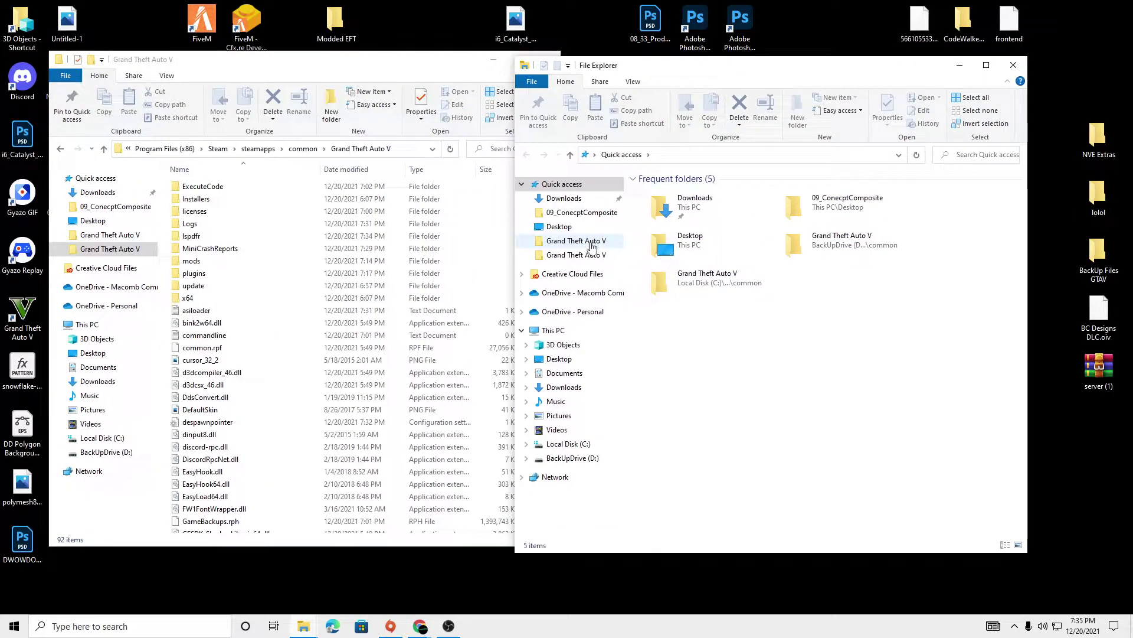
pyautogui.click(581, 204)
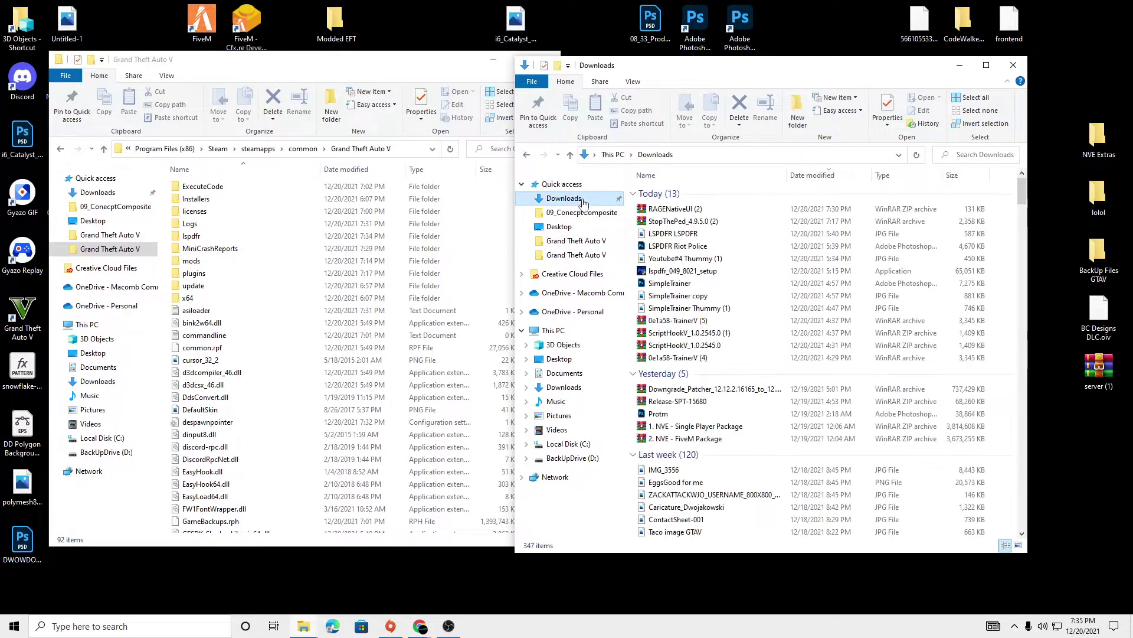
# Drag RAGENativeUI.dll from the RAGENativeUI (2) archive into the GTA V folder, declining to replace it
pyautogui.doubleClick(673, 209)
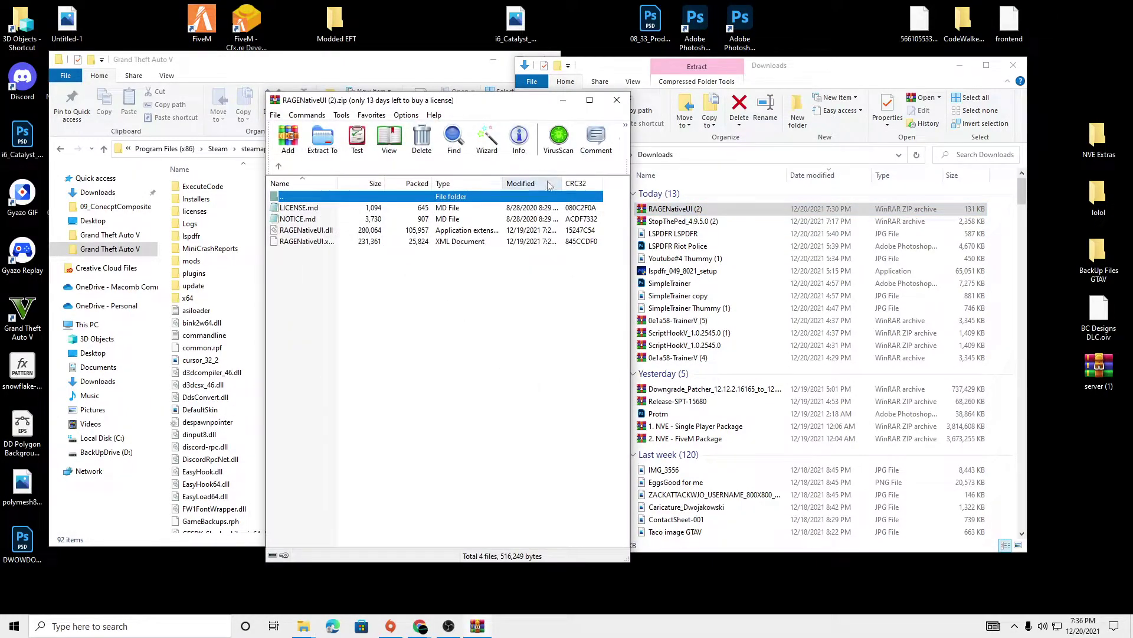
pyautogui.moveTo(477, 80); pyautogui.dragTo(806, 82)
pyautogui.click(714, 278)
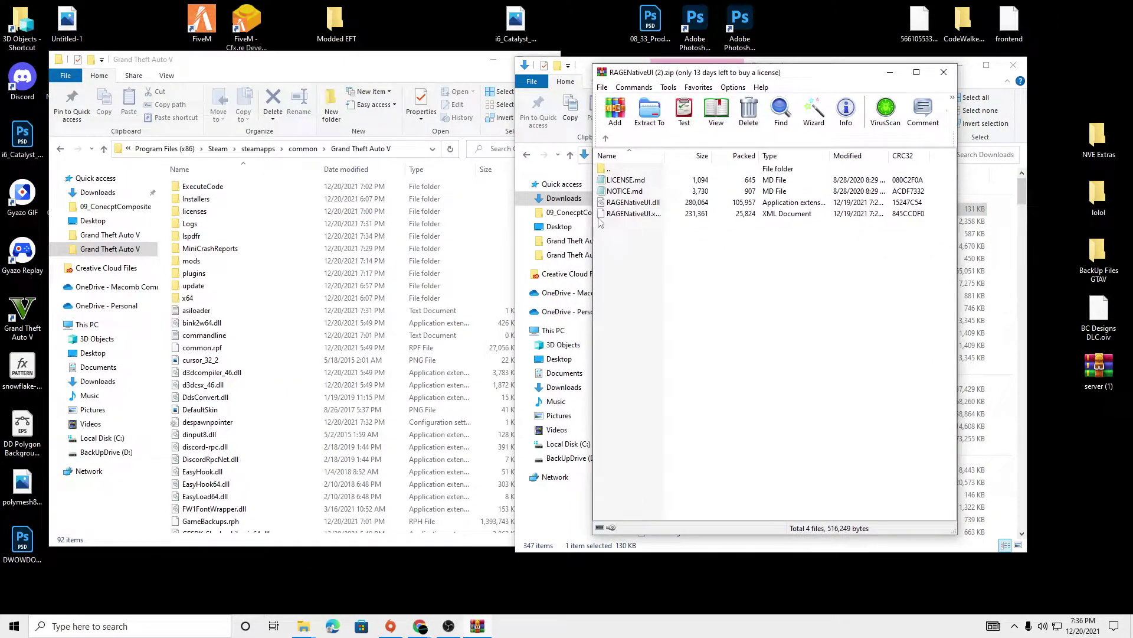
pyautogui.moveTo(648, 205); pyautogui.dragTo(164, 291)
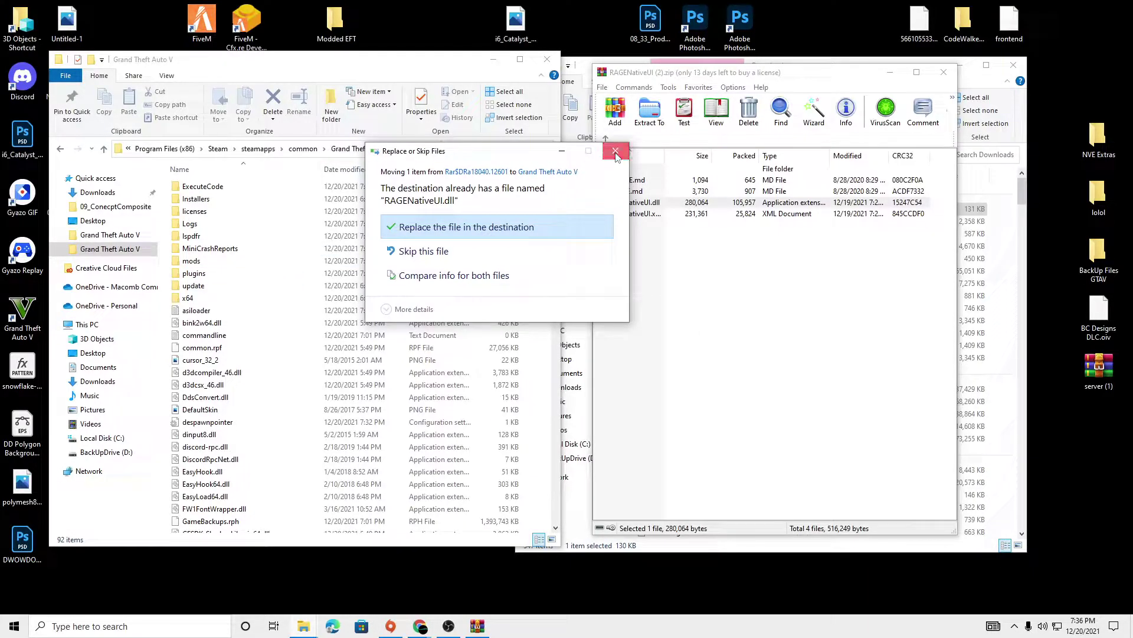
pyautogui.click(615, 153)
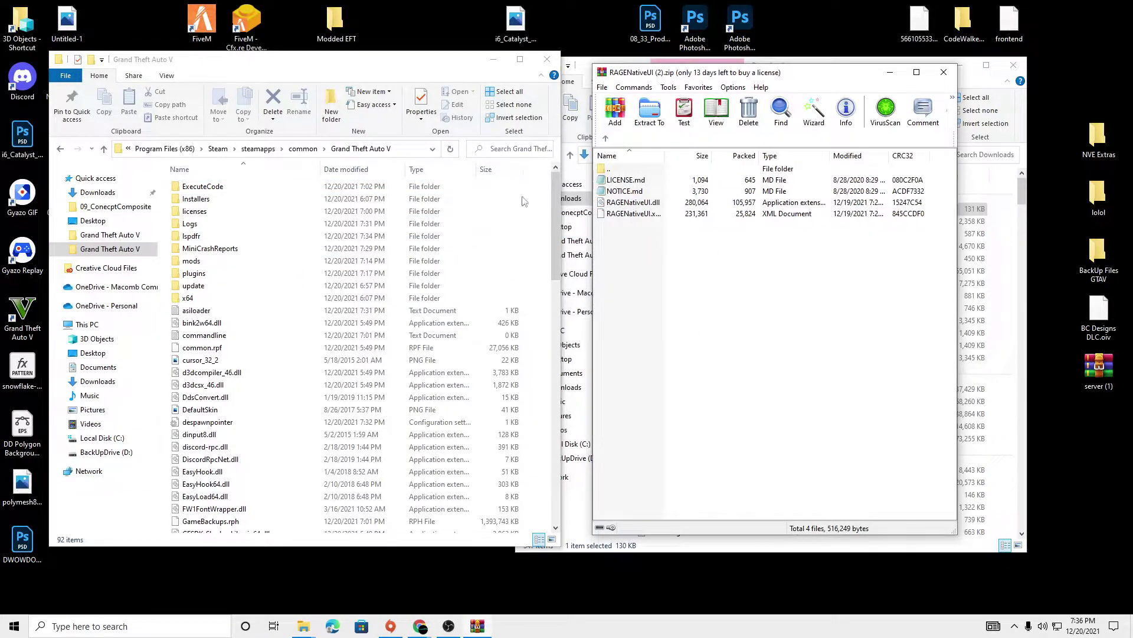
# Return to the Downloads listing in WinRAR and close the archiver
pyautogui.doubleClick(635, 170)
pyautogui.click(918, 250)
pyautogui.moveTo(858, 78); pyautogui.dragTo(714, 54)
pyautogui.click(797, 48)
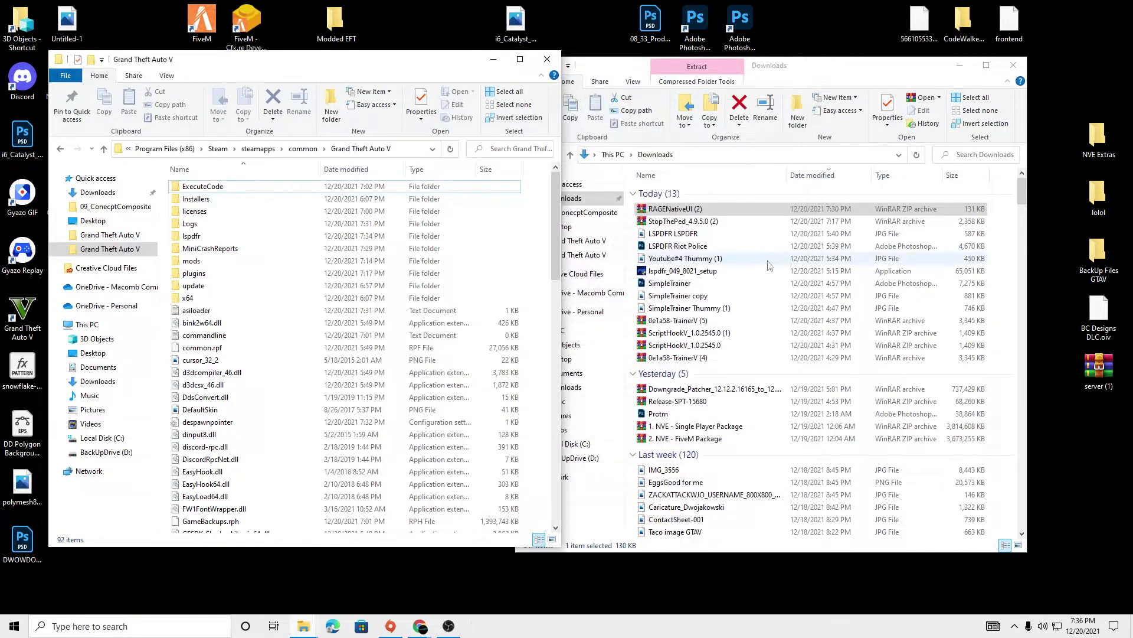
# Copy the Plugins folder from StopThePed_4.9.5.0 (2) into the GTA V folder, replacing existing files
pyautogui.doubleClick(696, 227)
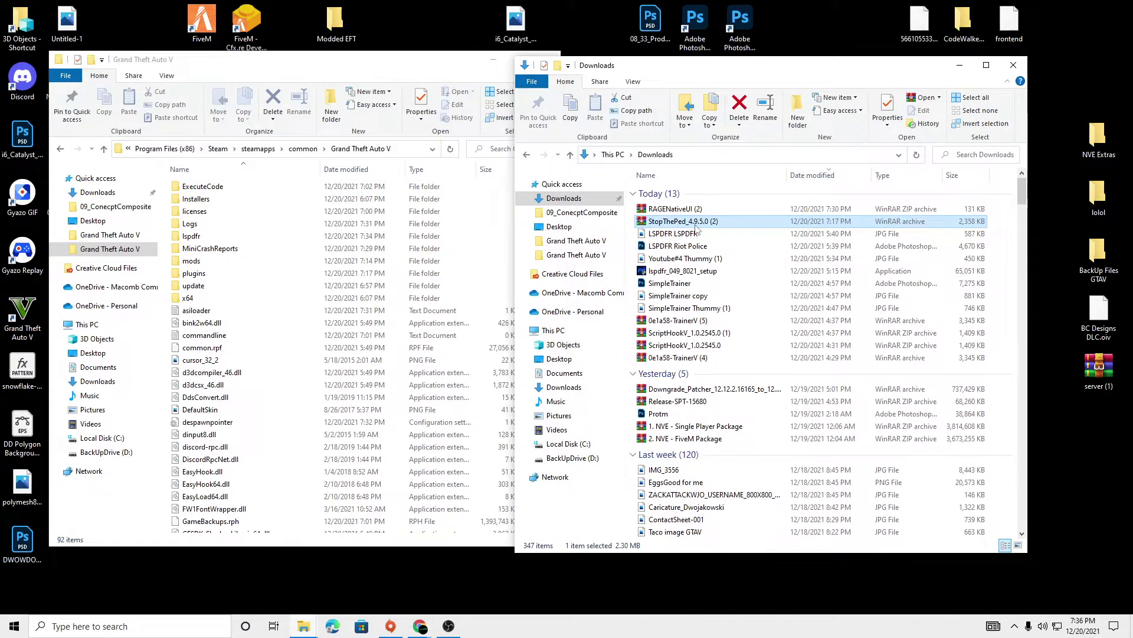
pyautogui.moveTo(554, 41); pyautogui.dragTo(723, 35)
pyautogui.doubleClick(682, 151)
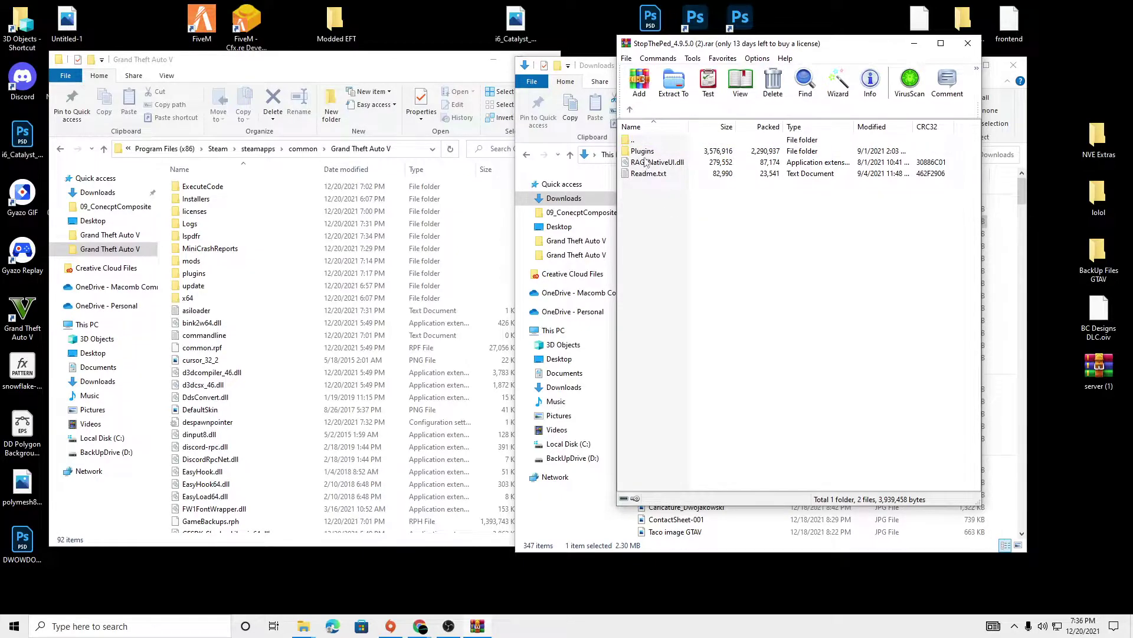
pyautogui.moveTo(657, 151); pyautogui.dragTo(165, 249)
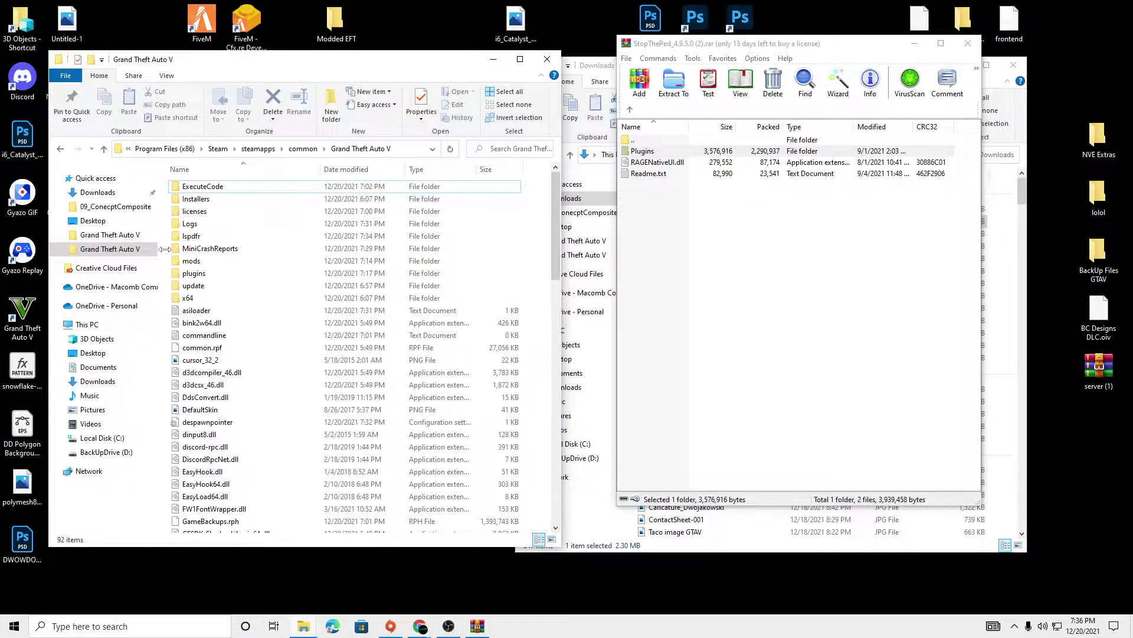
pyautogui.moveTo(526, 152); pyautogui.dragTo(660, 134)
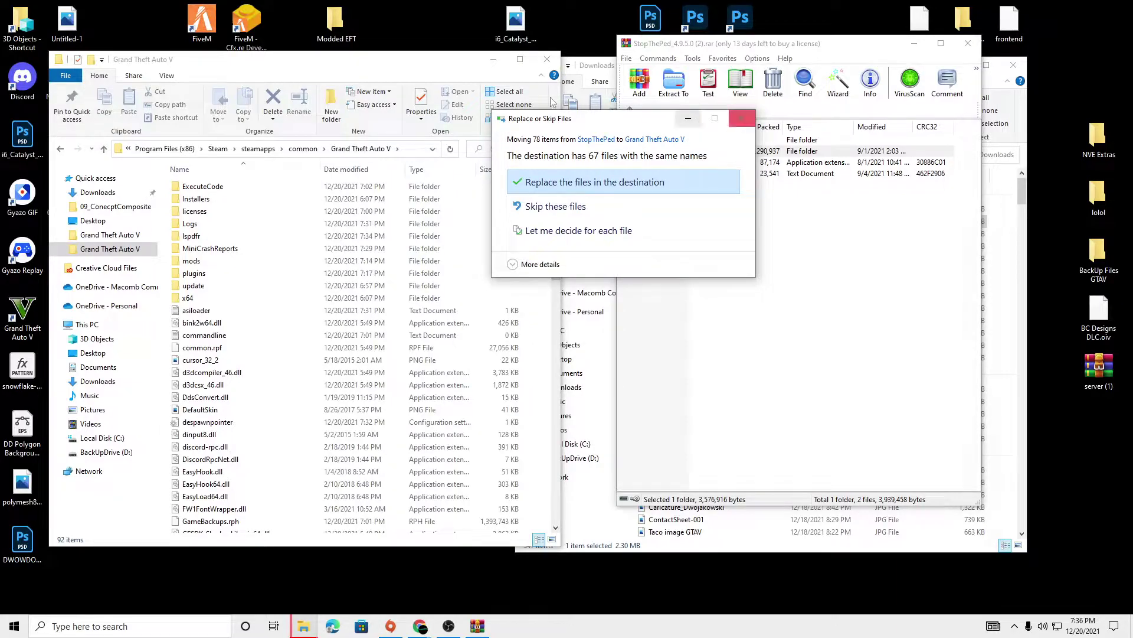
pyautogui.click(749, 119)
# Close WinRAR and the Downloads window, and maximize the Grand Theft Auto V folder
pyautogui.click(909, 46)
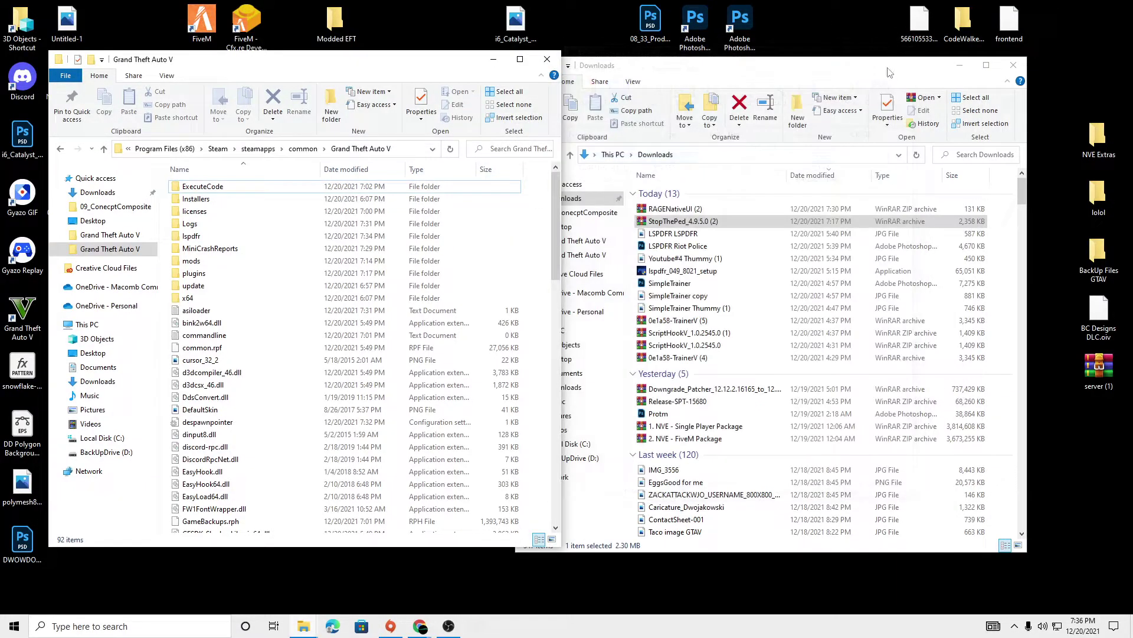
pyautogui.click(1014, 65)
pyautogui.moveTo(431, 59); pyautogui.dragTo(646, 0)
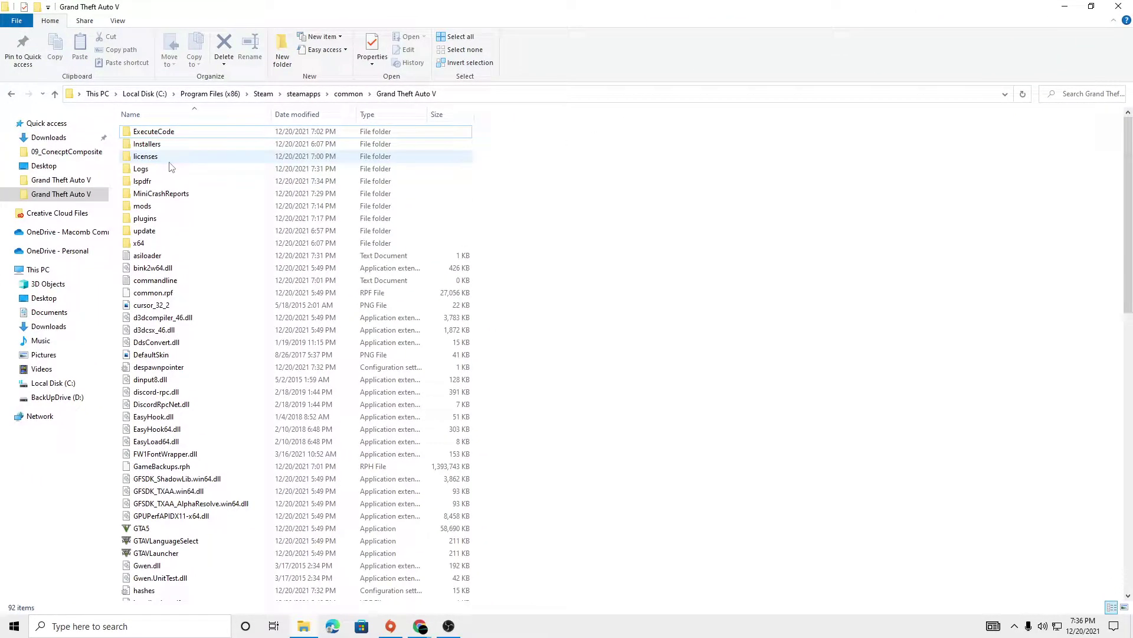
# Open plugins\LSPDFR and edit the StopThePed config file in Notepad
pyautogui.doubleClick(161, 218)
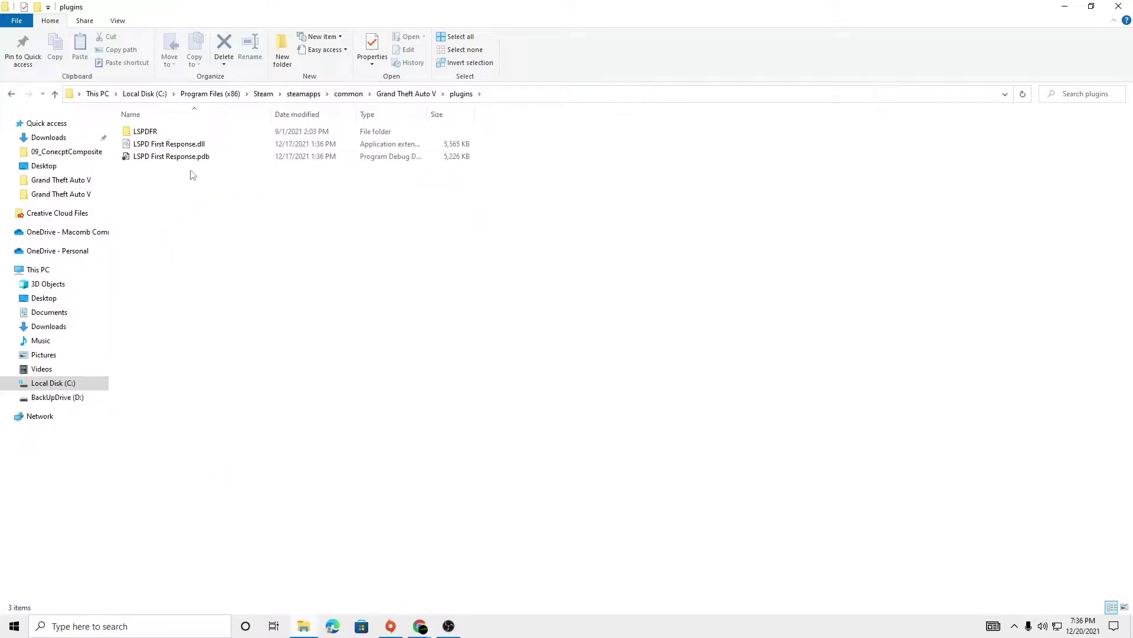
pyautogui.doubleClick(158, 133)
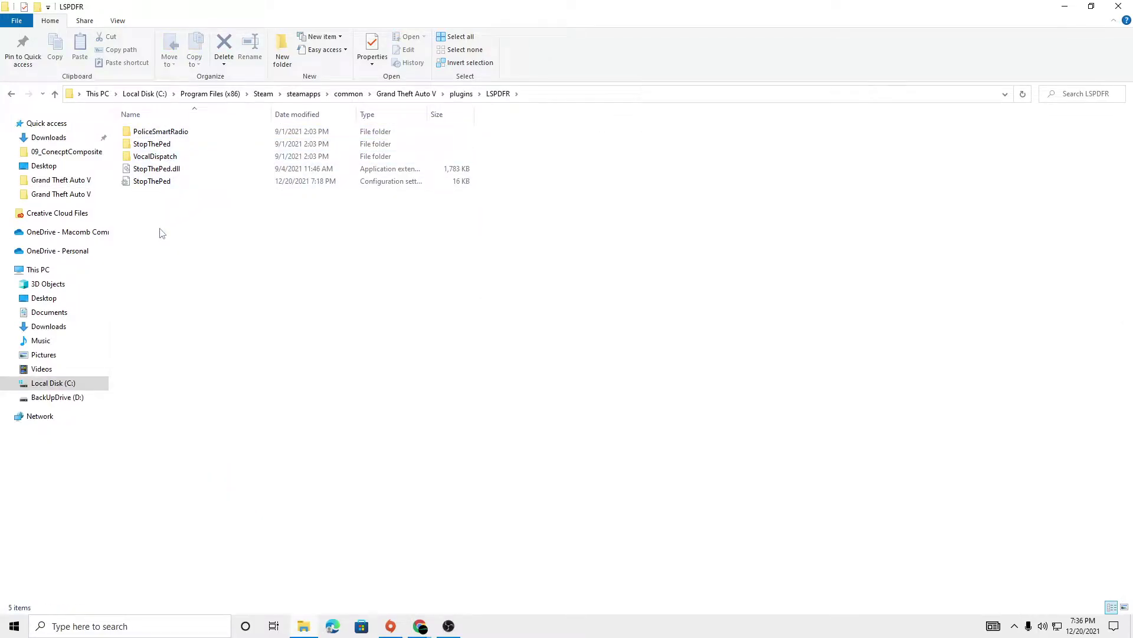
pyautogui.click(162, 183)
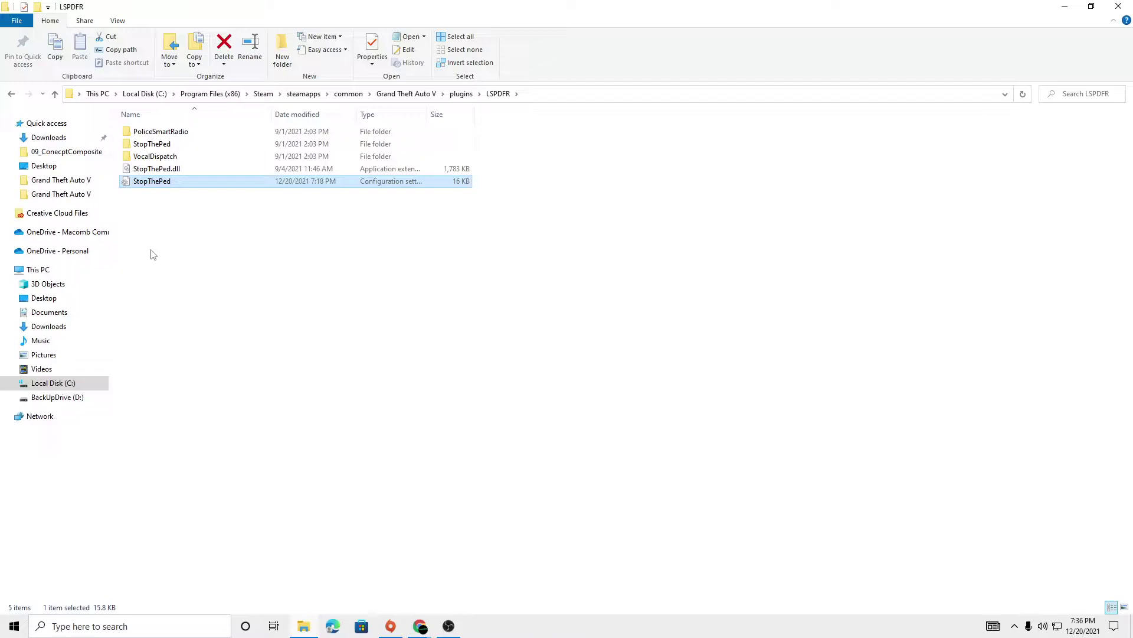
pyautogui.rightClick(172, 186)
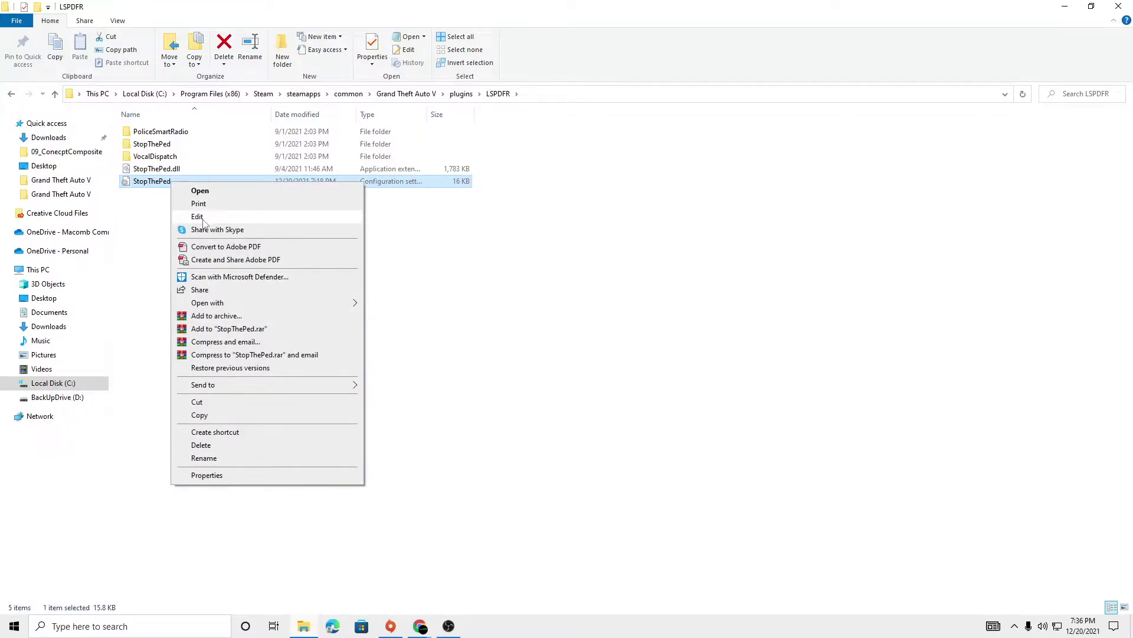
pyautogui.click(201, 217)
pyautogui.moveTo(417, 85); pyautogui.dragTo(520, 56)
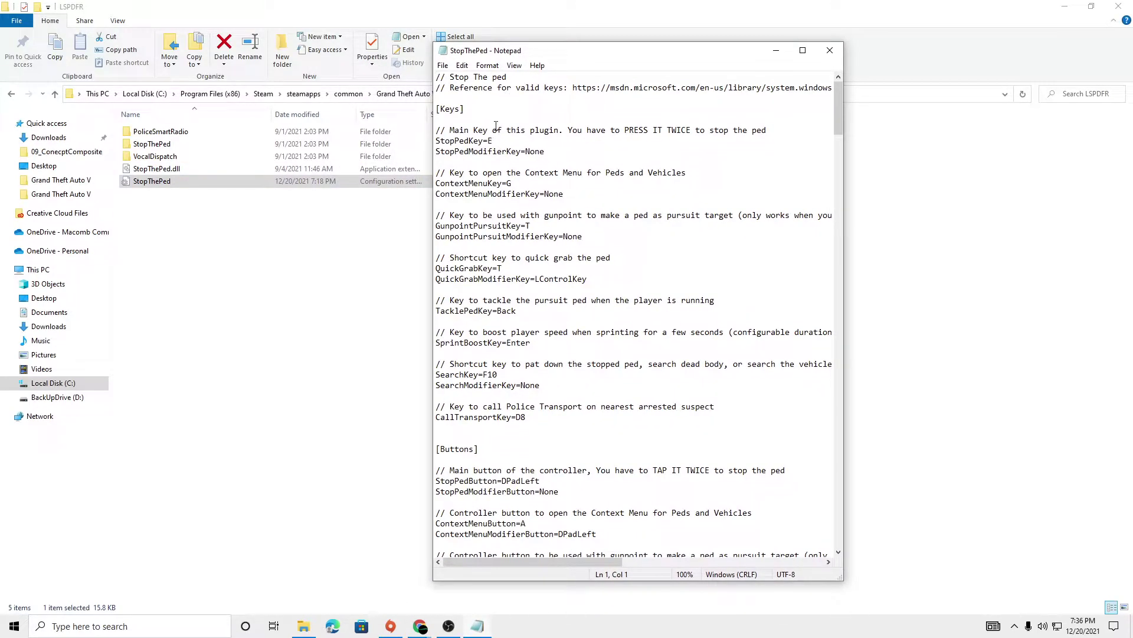
# Review StopPedKey=E and the context menu key, trim the StopPedButton=DPadLeft value, and save
pyautogui.moveTo(448, 129); pyautogui.dragTo(558, 140)
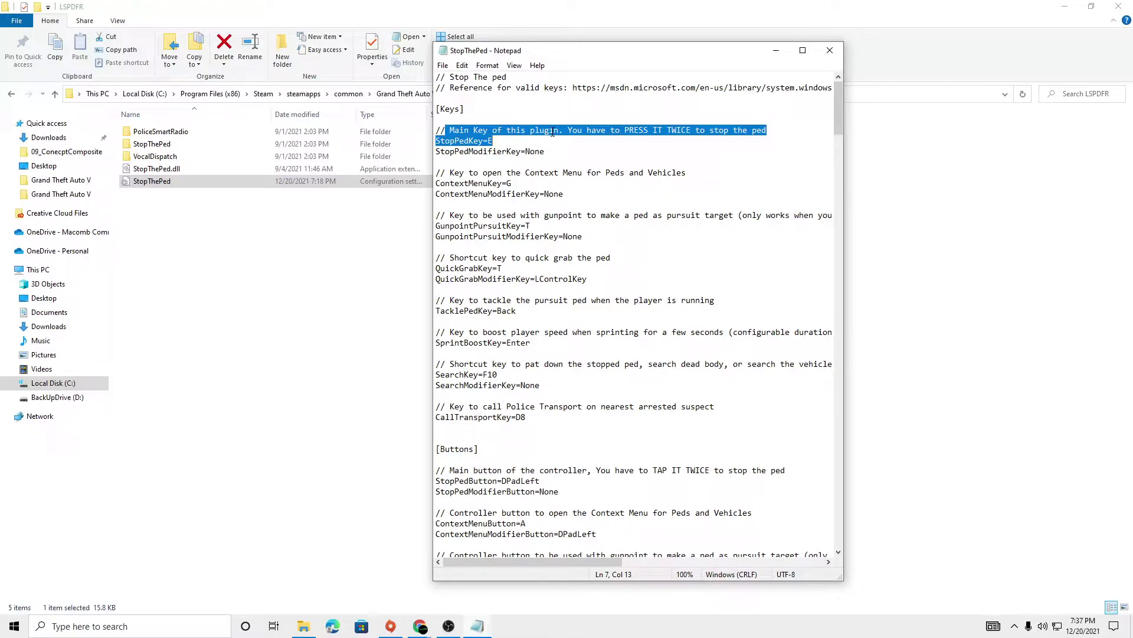
pyautogui.moveTo(512, 173); pyautogui.dragTo(660, 177)
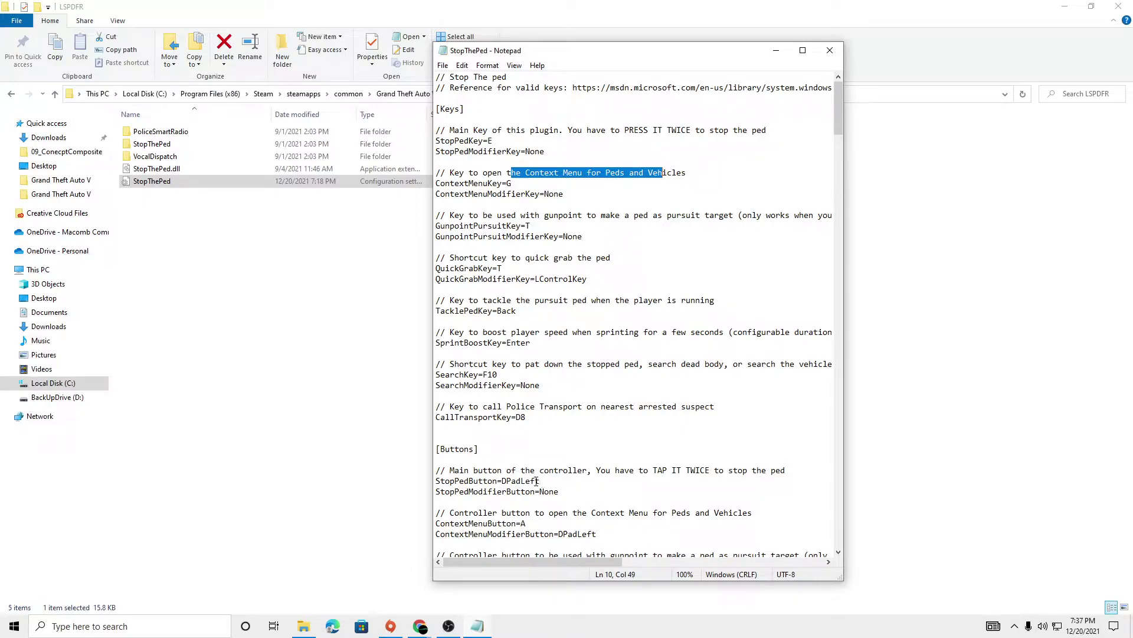
pyautogui.moveTo(539, 481); pyautogui.dragTo(517, 481)
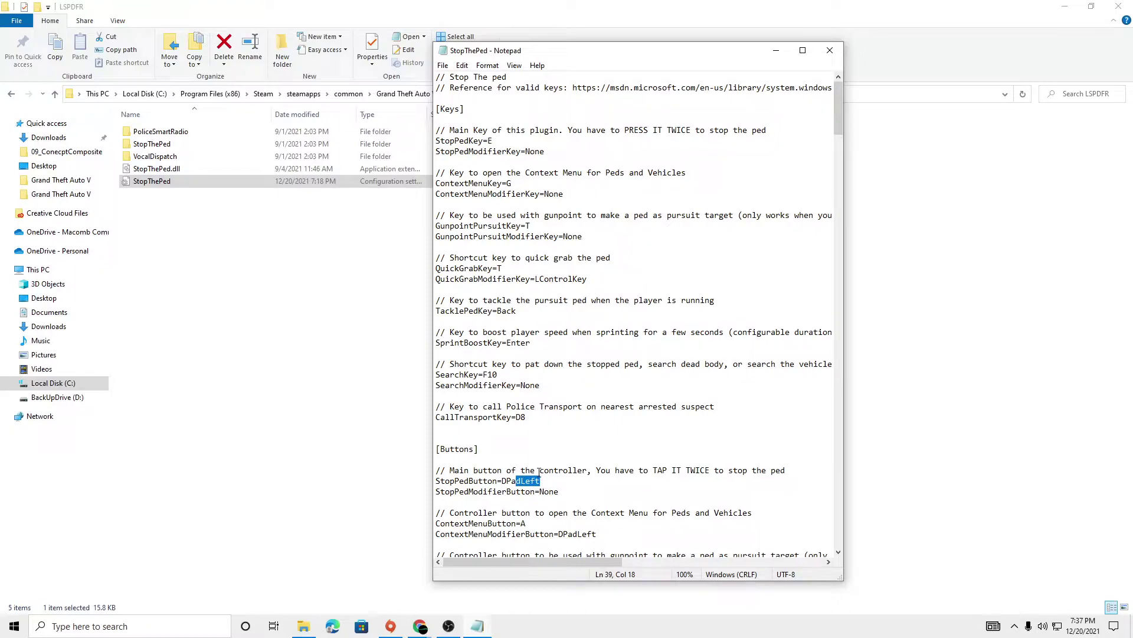
pyautogui.click(541, 480)
pyautogui.press('BackSpace')
pyautogui.press('BackSpace')
pyautogui.click(442, 65)
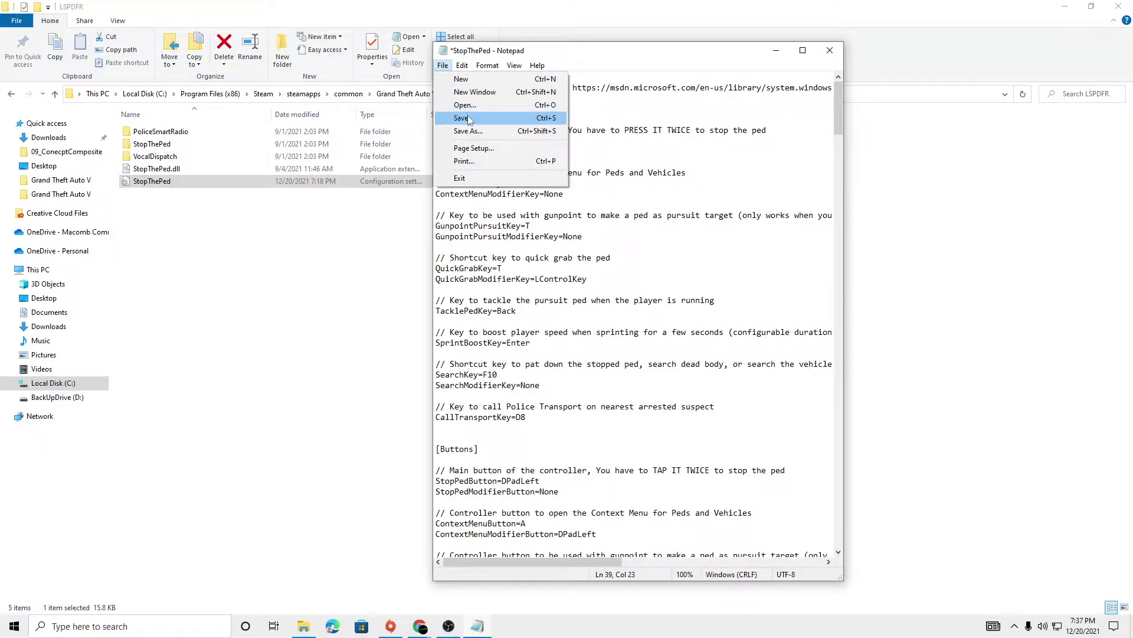
pyautogui.click(466, 115)
# Delete the G from ContextMenuKey, save the StopThePed config, and close Notepad
pyautogui.click(497, 140)
pyautogui.doubleClick(497, 140)
pyautogui.click(495, 138)
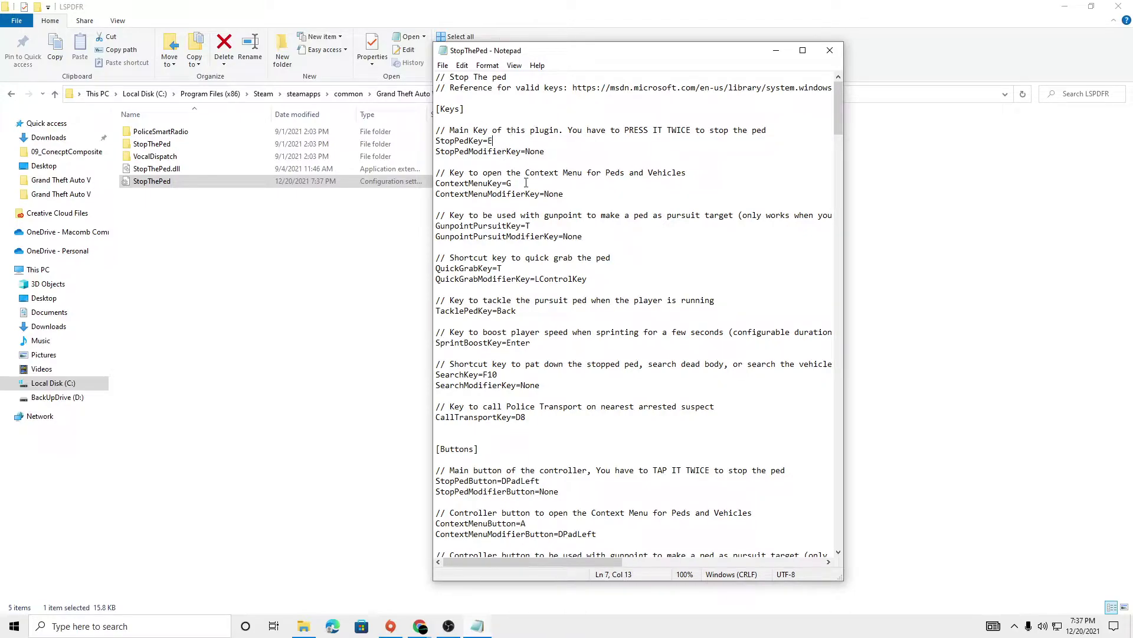
pyautogui.moveTo(548, 55); pyautogui.dragTo(592, 53)
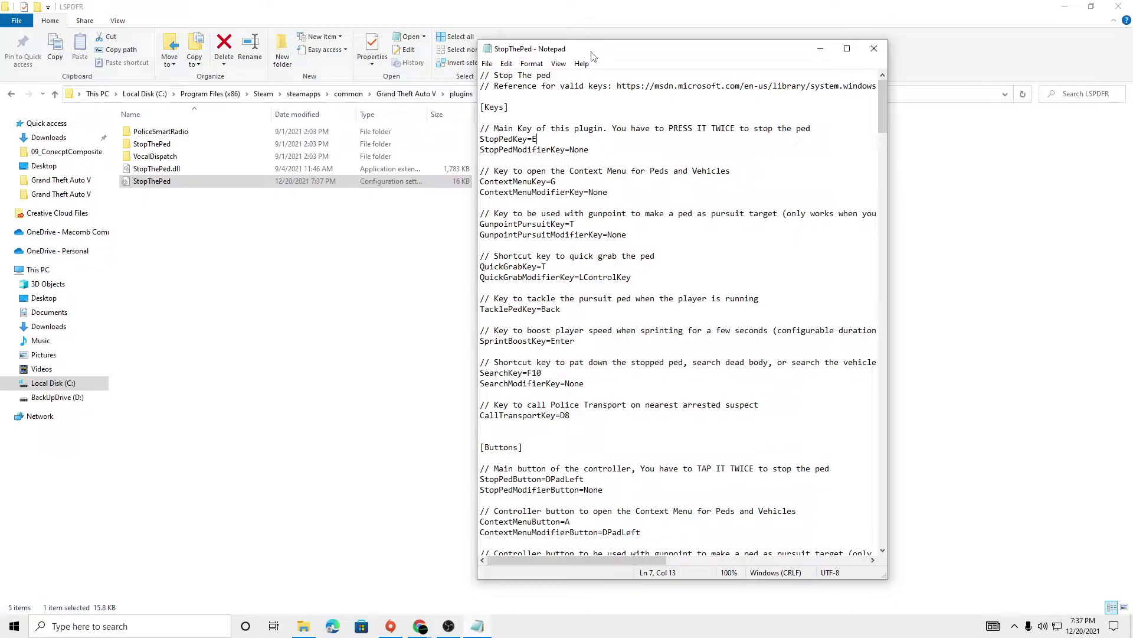
pyautogui.click(559, 181)
pyautogui.press('BackSpace')
pyautogui.click(487, 63)
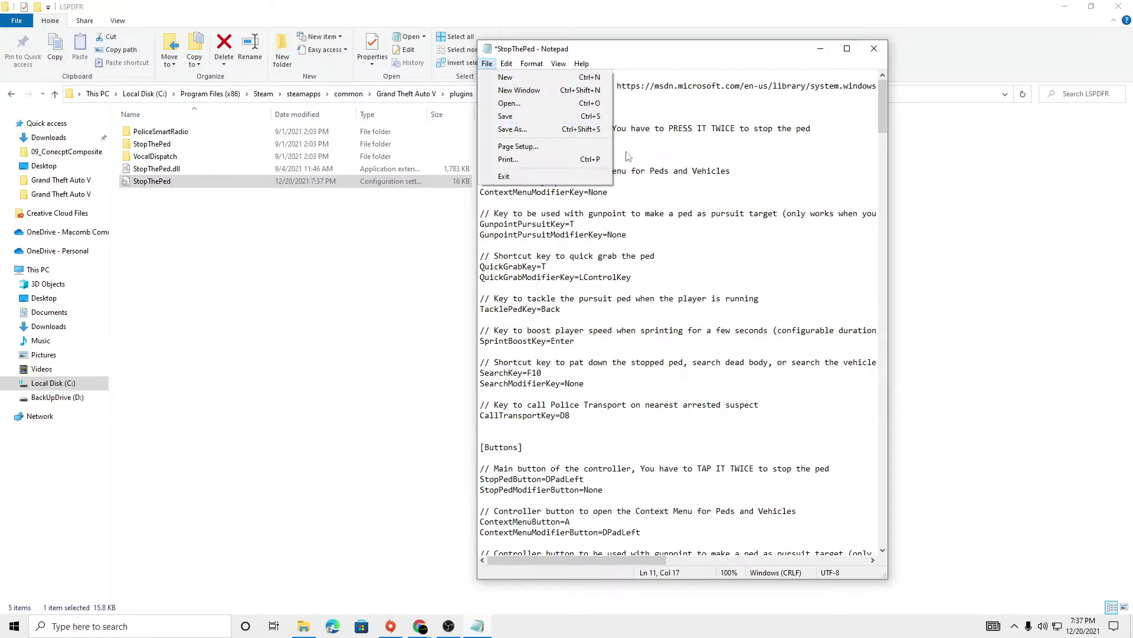
pyautogui.click(537, 115)
pyautogui.moveTo(644, 50); pyautogui.dragTo(743, 49)
pyautogui.click(974, 47)
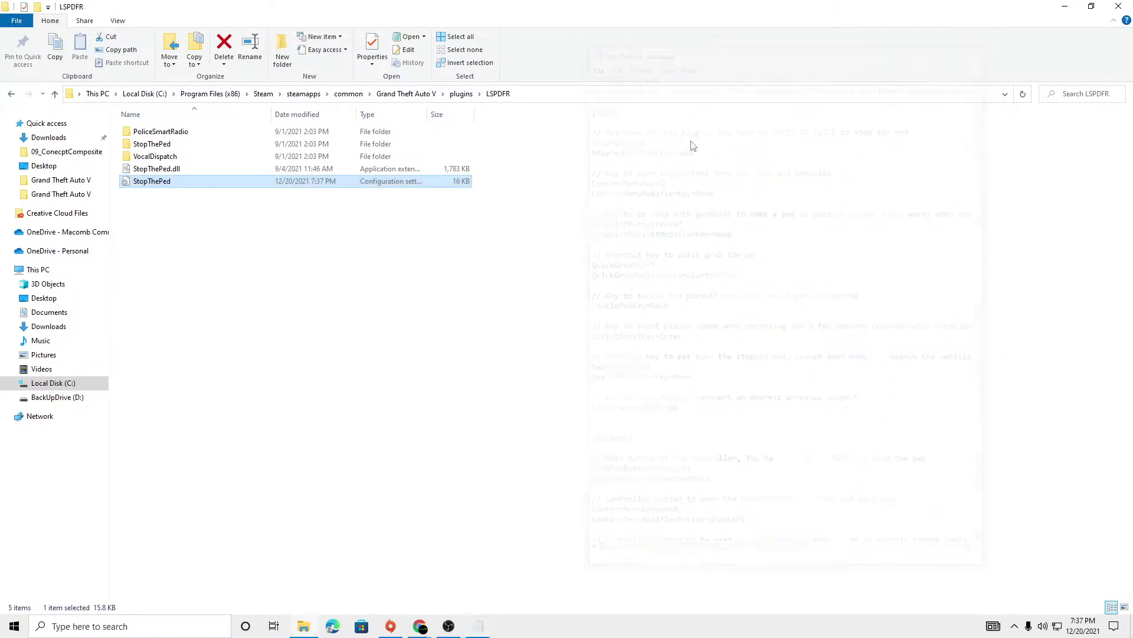
# Go back to the Grand Theft Auto V folder, open lspdfr, and edit the keys file in Notepad
pyautogui.click(430, 98)
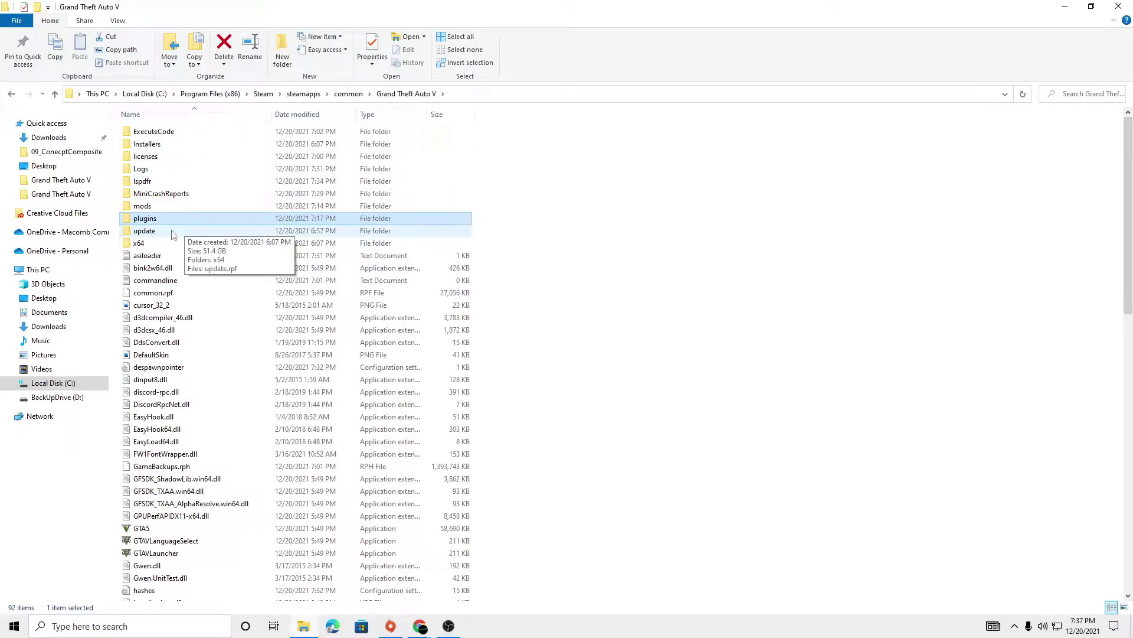
pyautogui.doubleClick(169, 182)
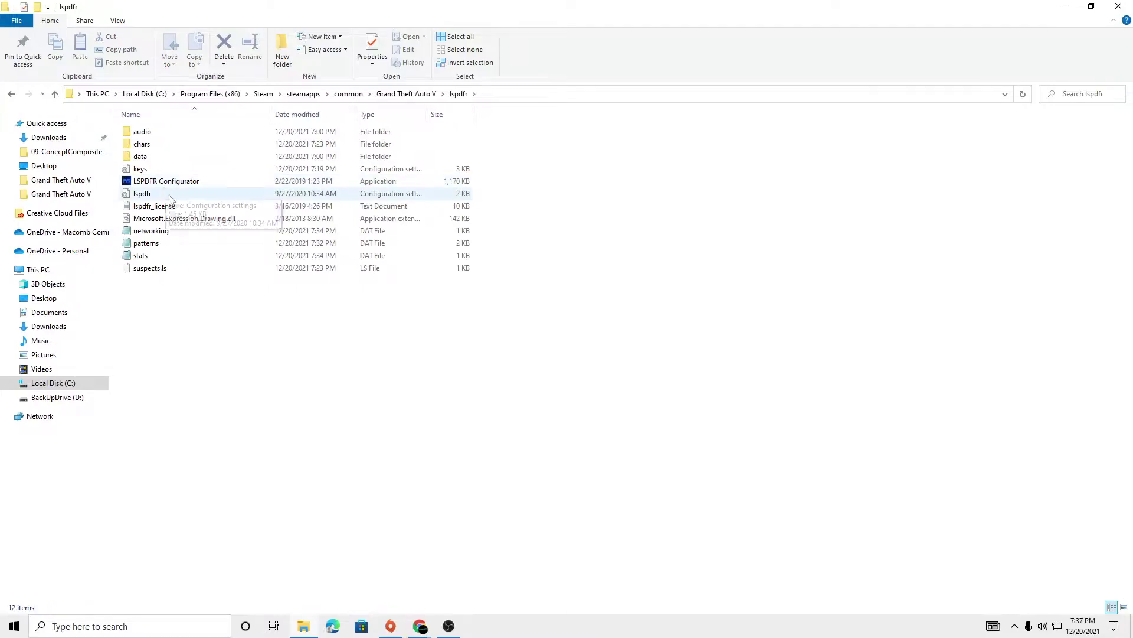
pyautogui.click(146, 169)
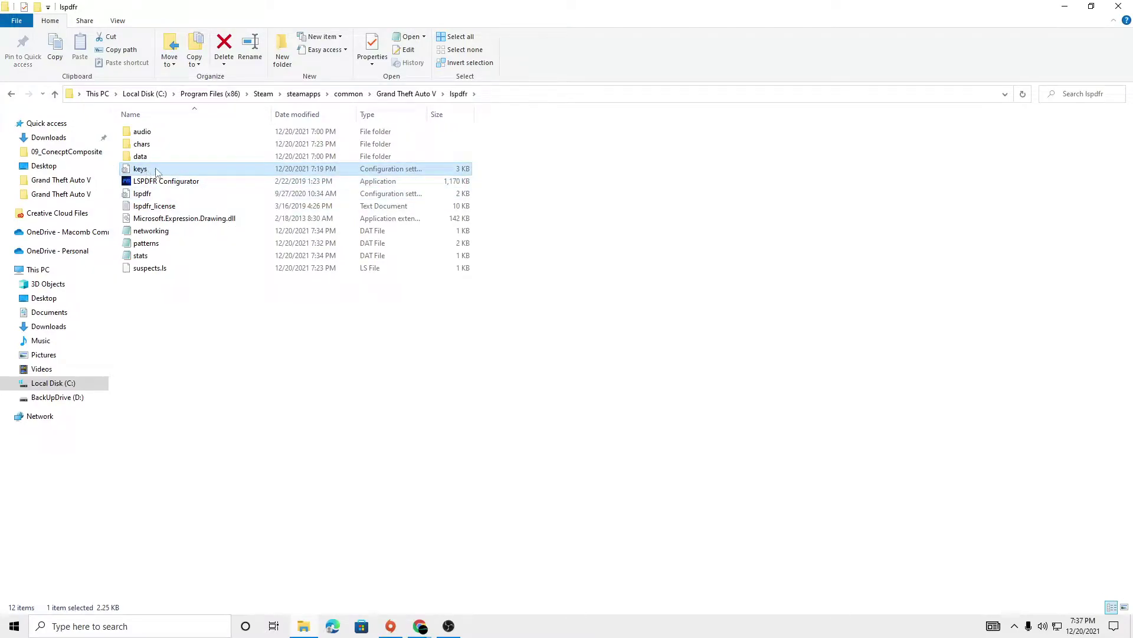
pyautogui.rightClick(147, 171)
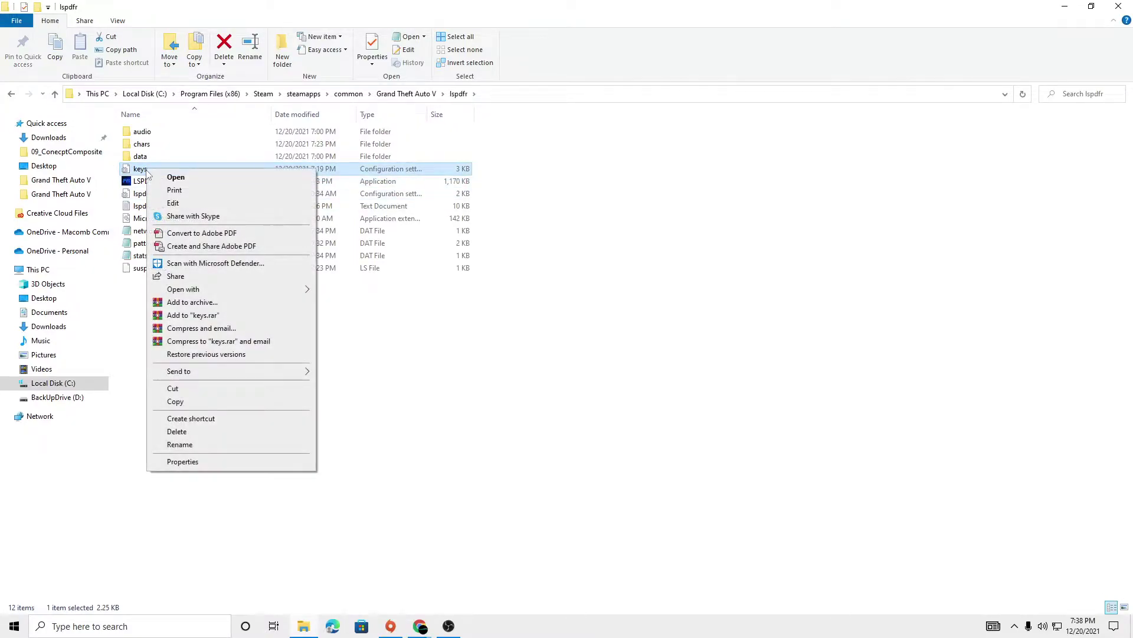
pyautogui.click(173, 203)
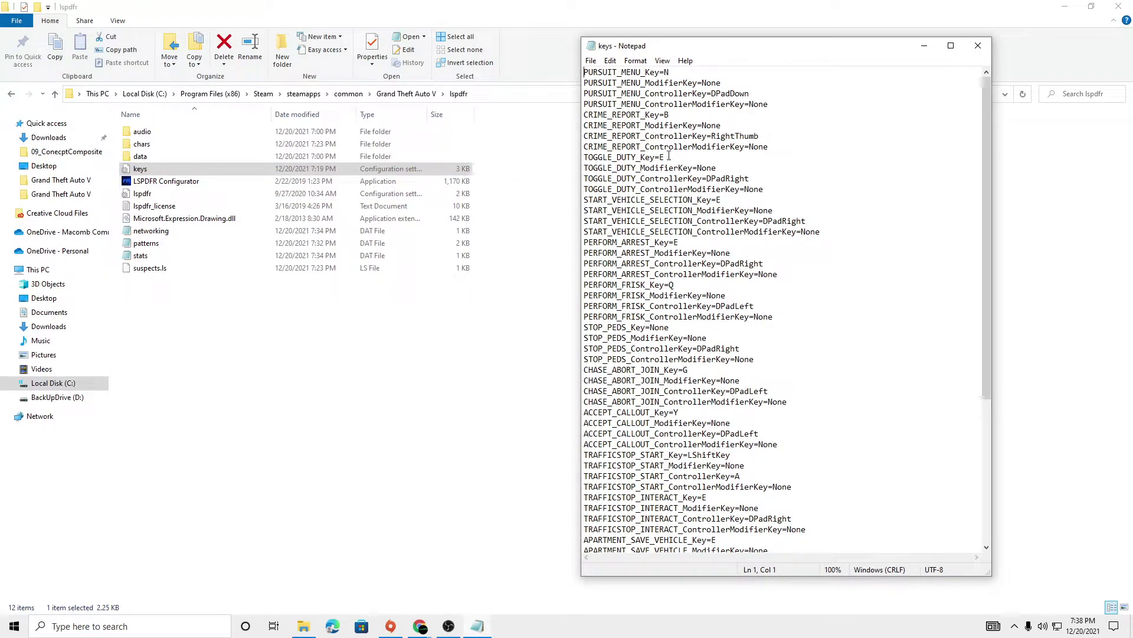
# Highlight the TOGGLE_DUTY, START_VEHICLE_SELECTION and PERFORM_ARREST key bindings in keys.ini
pyautogui.moveTo(670, 156); pyautogui.dragTo(654, 157)
pyautogui.moveTo(735, 201); pyautogui.dragTo(705, 202)
pyautogui.moveTo(666, 157); pyautogui.dragTo(656, 158)
pyautogui.moveTo(725, 199); pyautogui.dragTo(694, 200)
pyautogui.moveTo(680, 242); pyautogui.dragTo(665, 244)
pyautogui.moveTo(648, 244)
pyautogui.mouseDown()
pyautogui.moveTo(608, 242)
pyautogui.moveTo(679, 242)
pyautogui.moveTo(641, 242)
pyautogui.mouseUp()
pyautogui.click(680, 242)
# Scroll down to highlight the TRAFFICSTOP_INTERACT binding, then close the keys file
pyautogui.scroll(-2, 644, 316)
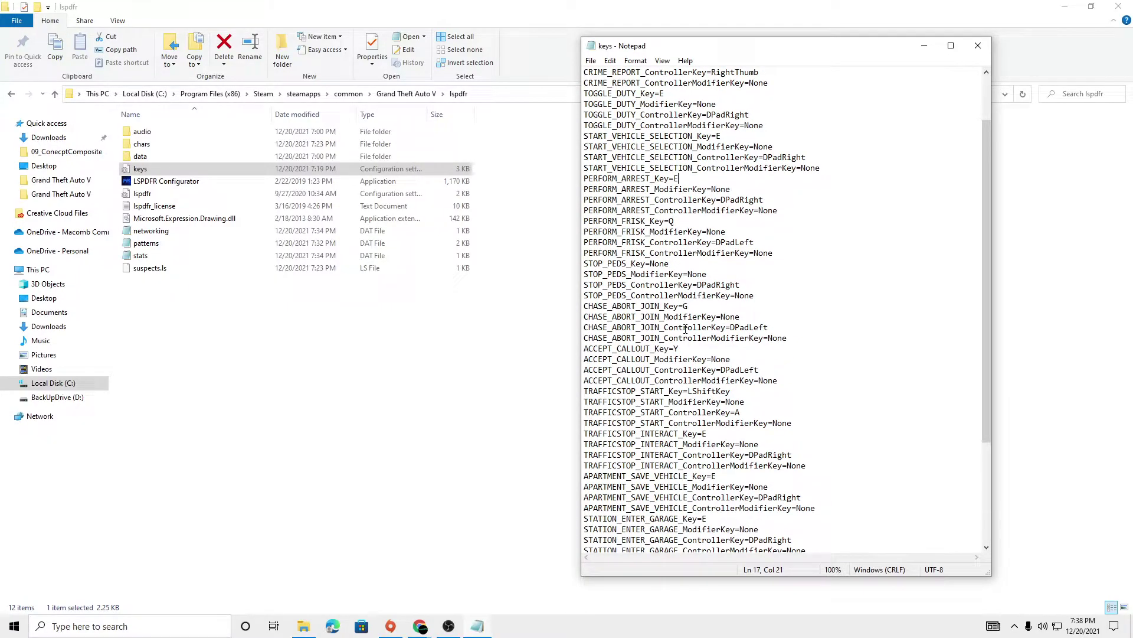
pyautogui.moveTo(708, 433); pyautogui.dragTo(645, 433)
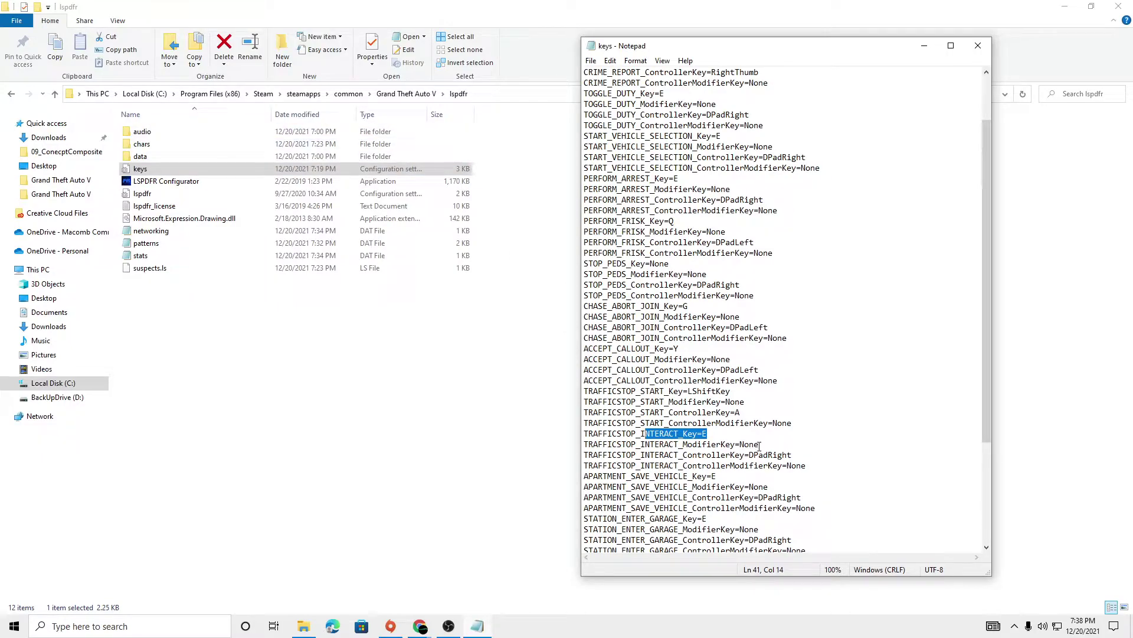
pyautogui.moveTo(988, 227); pyautogui.dragTo(986, 317)
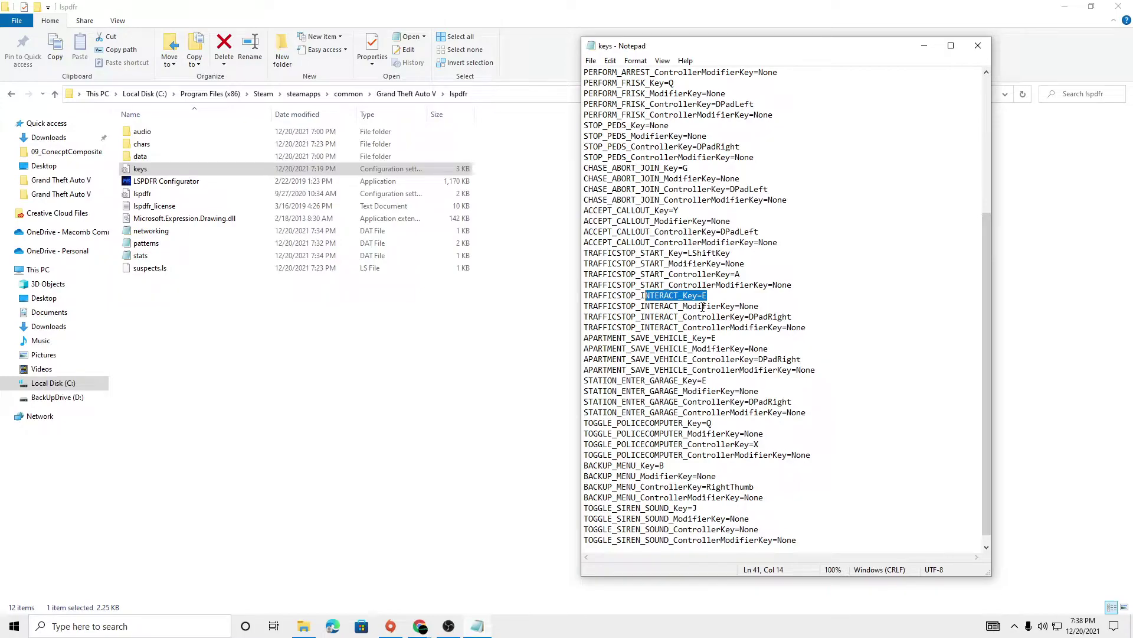
pyautogui.moveTo(786, 54); pyautogui.dragTo(817, 57)
pyautogui.click(876, 88)
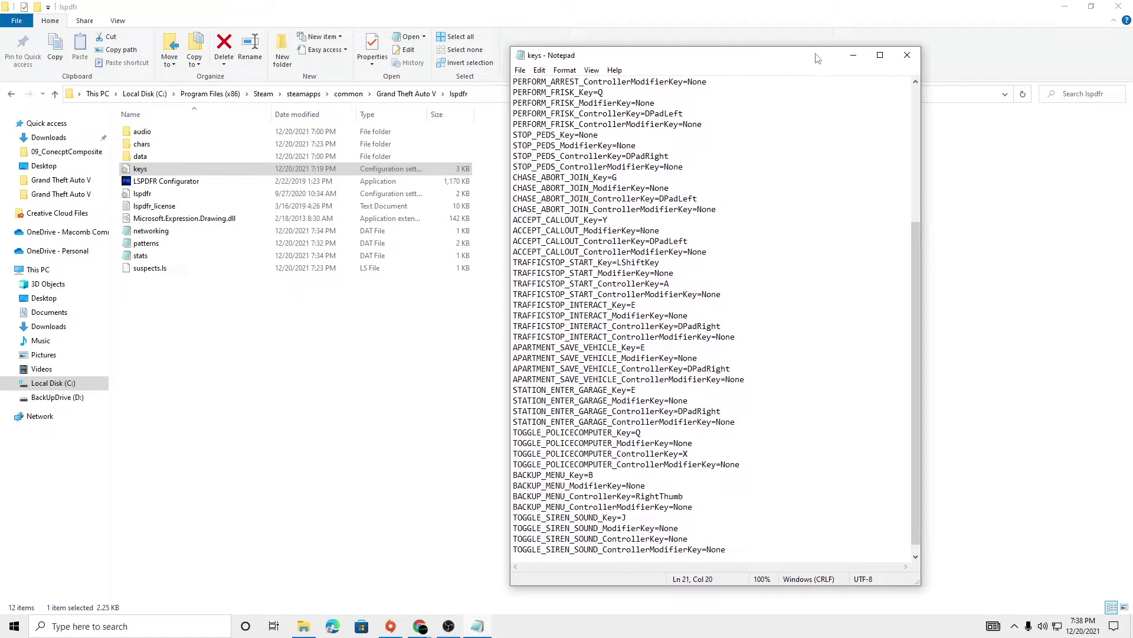
pyautogui.click(909, 56)
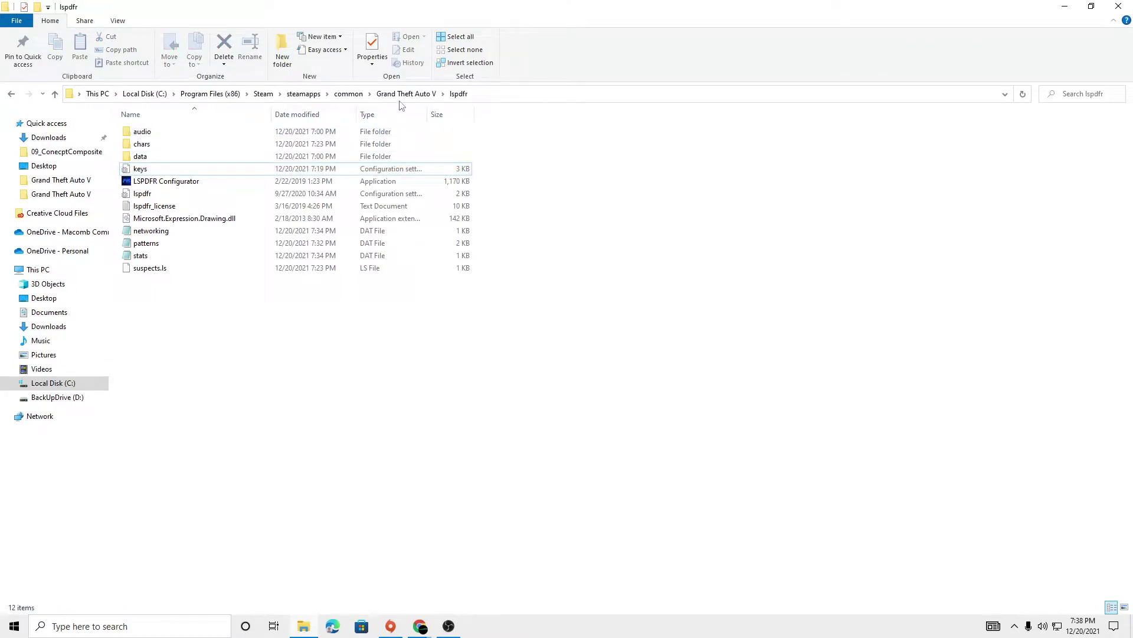